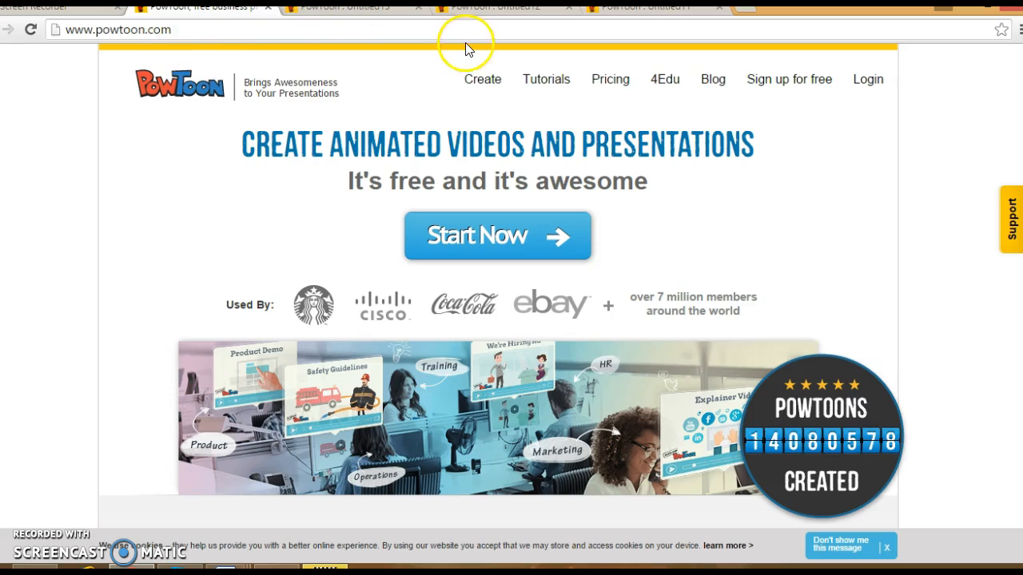
# Sign up through the Facebook account and choose to start a new PowToon from scratch.
pyautogui.click(797, 90)
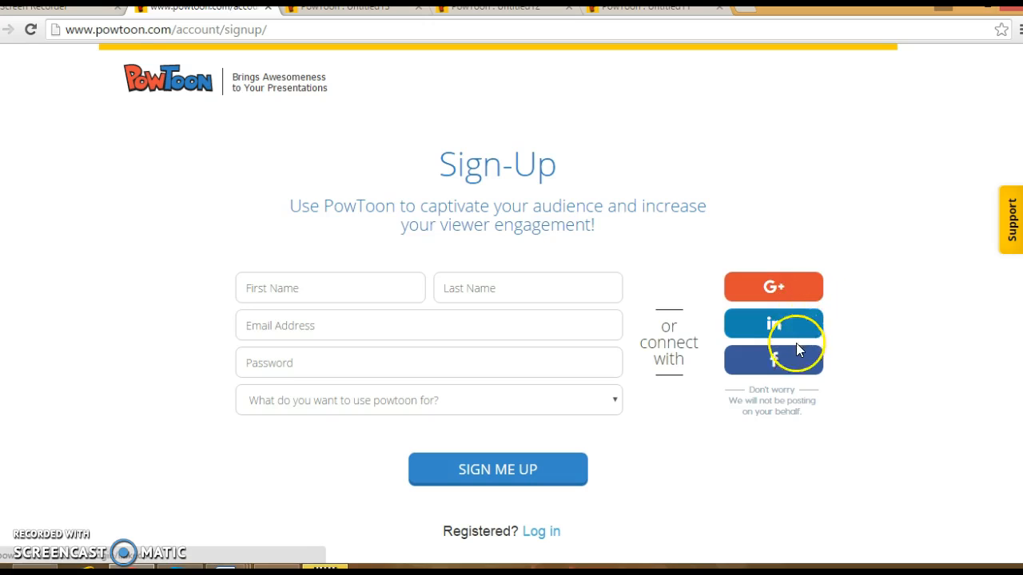
pyautogui.click(771, 363)
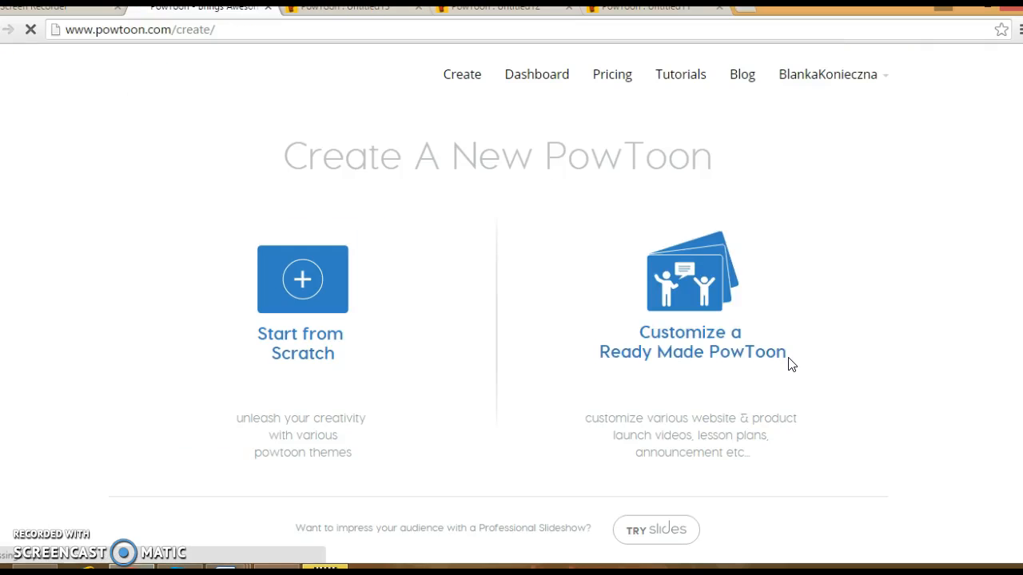
pyautogui.click(829, 325)
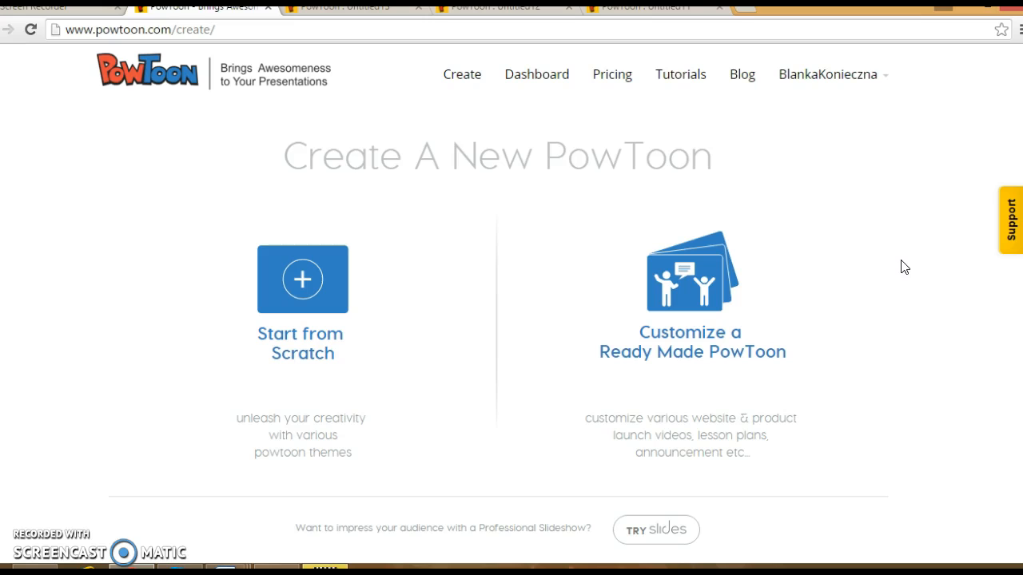
pyautogui.click(307, 280)
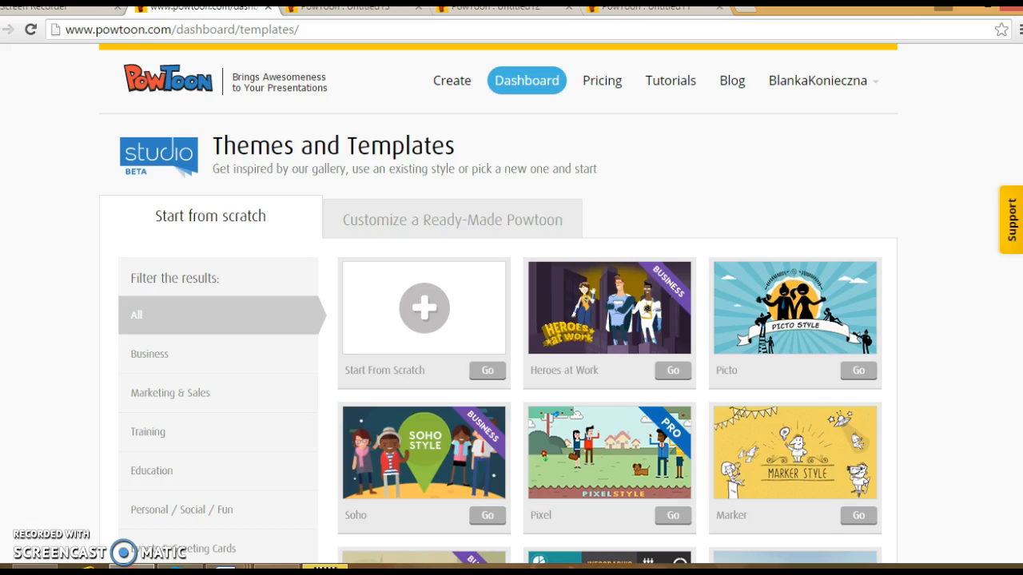
# Look through the full gallery of themes and templates for starting from scratch.
pyautogui.scroll(-3, 498, 302)
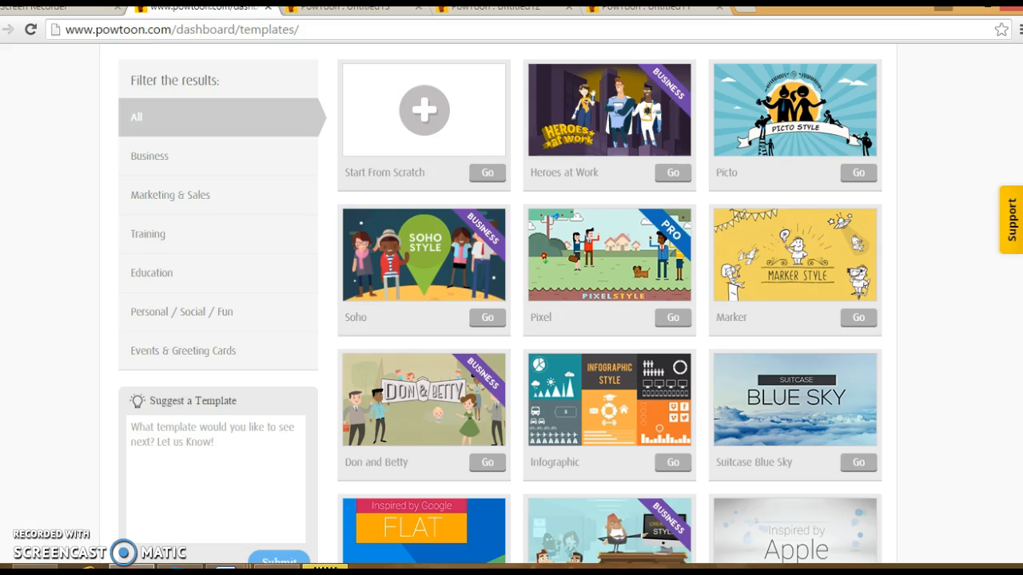
pyautogui.scroll(1, 395, 316)
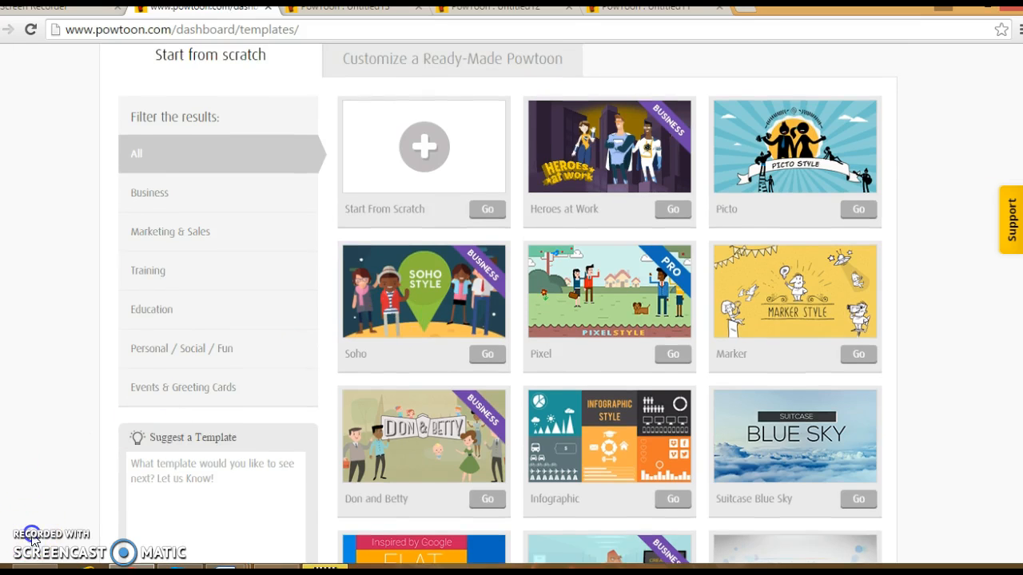
pyautogui.scroll(2, 32, 541)
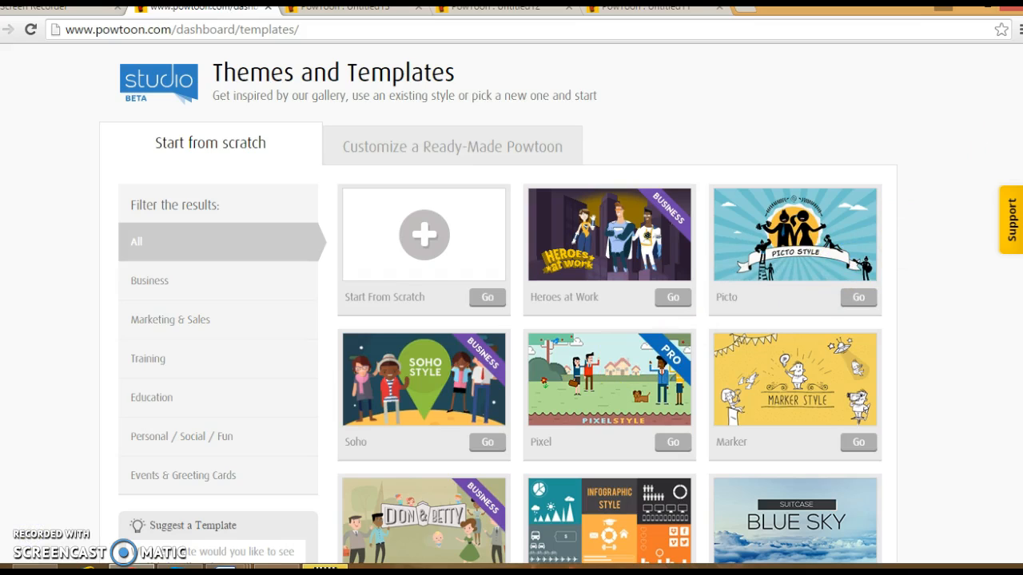
pyautogui.scroll(-1, 498, 306)
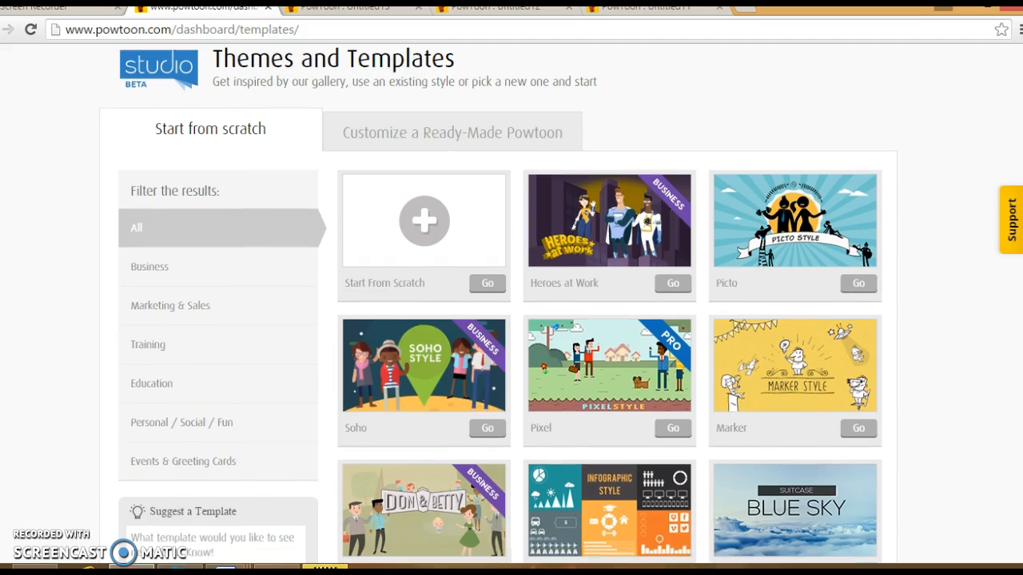
pyautogui.scroll(-1, 498, 304)
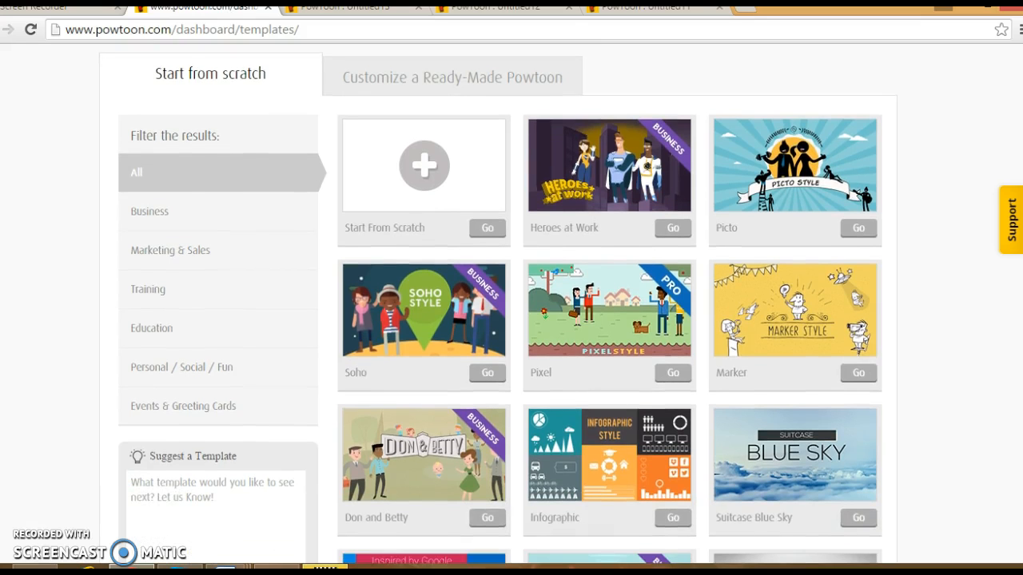
pyautogui.scroll(-2, 499, 305)
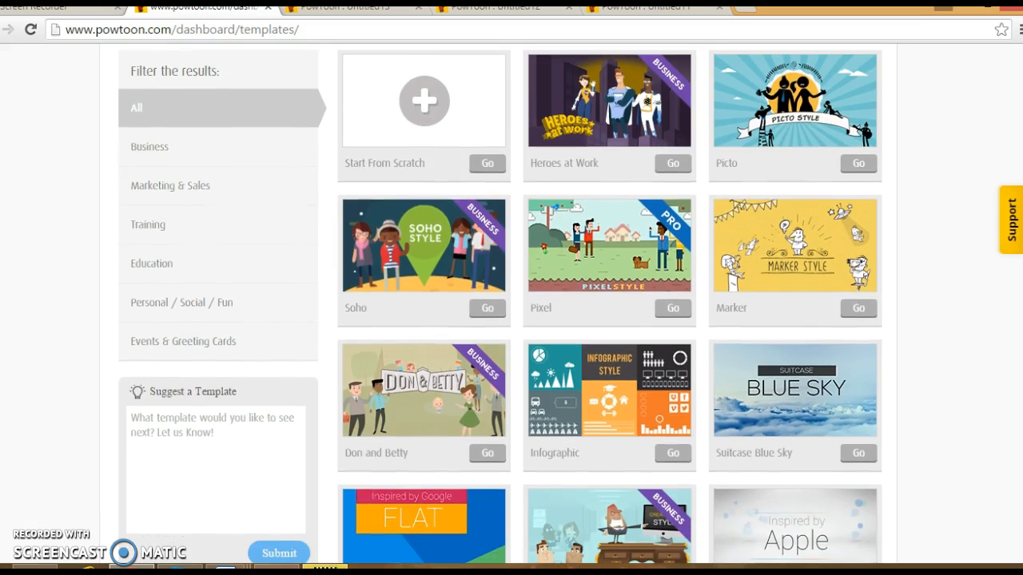
pyautogui.scroll(-4, 498, 305)
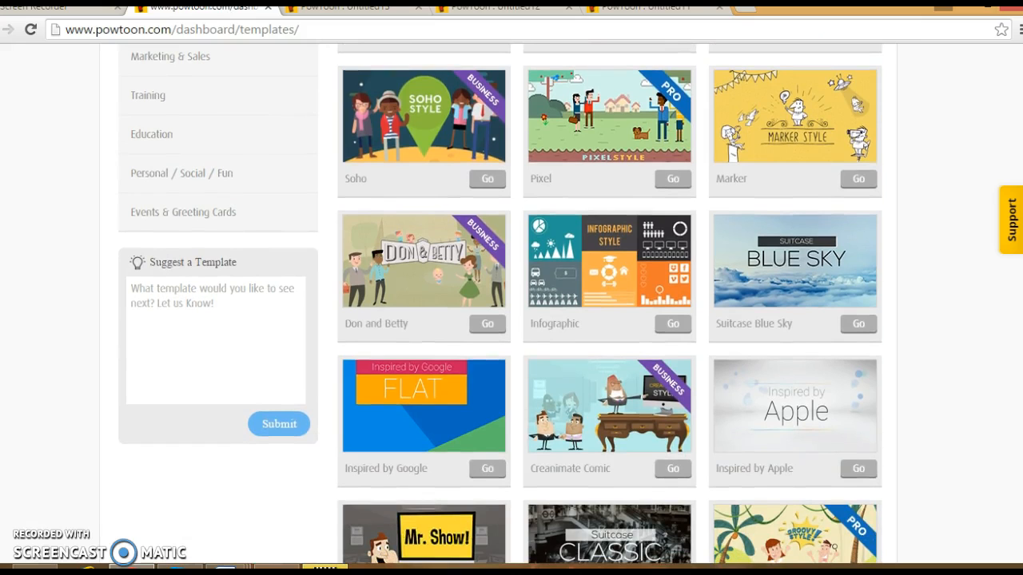
pyautogui.scroll(-5, 500, 306)
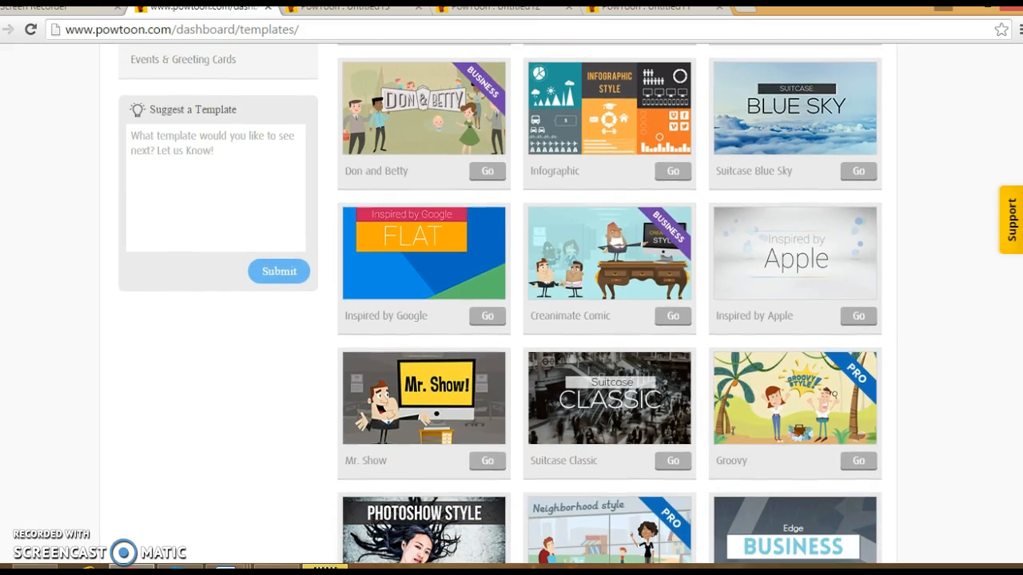
pyautogui.scroll(-3, 500, 304)
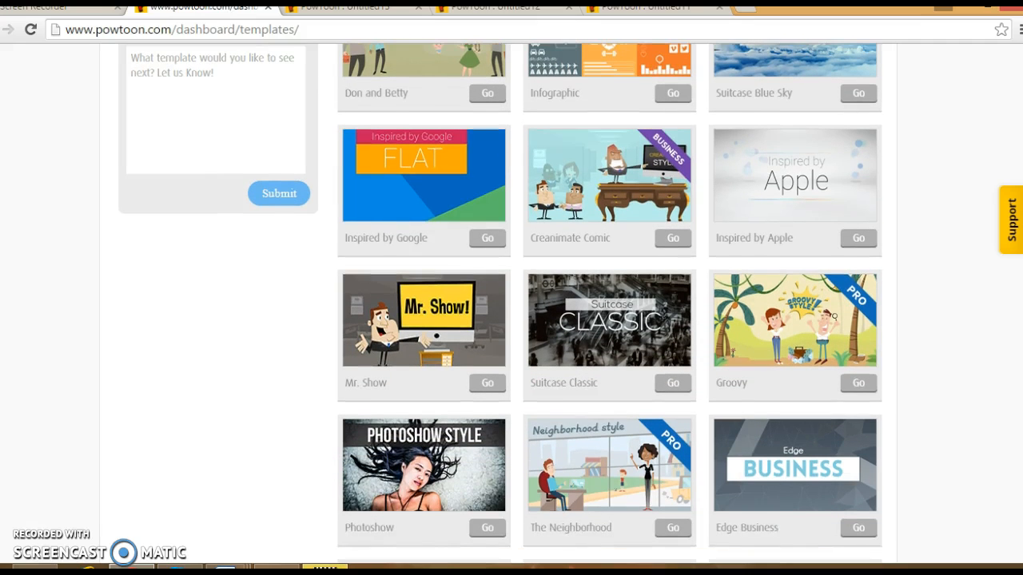
pyautogui.scroll(-3, 501, 304)
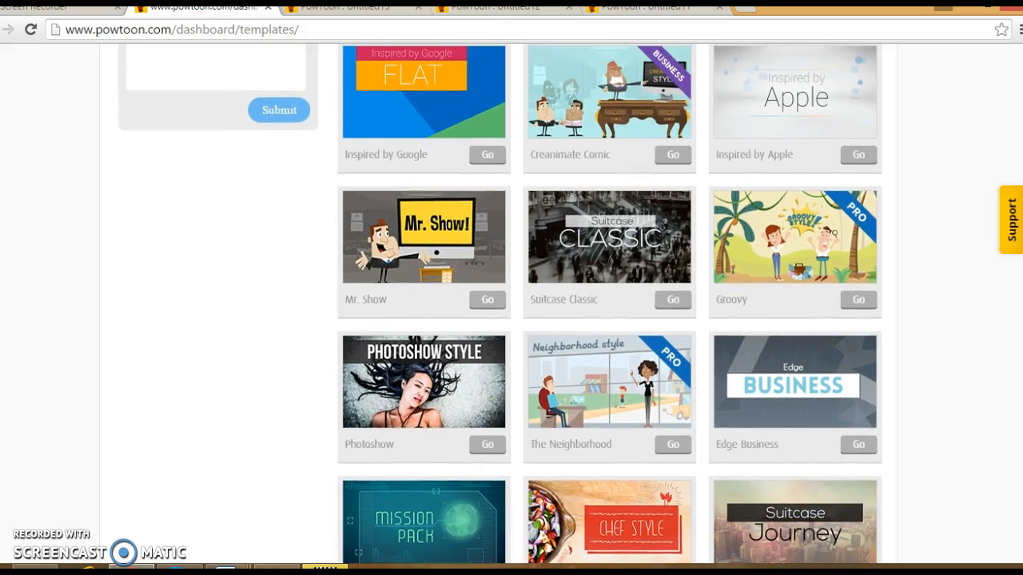
pyautogui.scroll(-5, 500, 303)
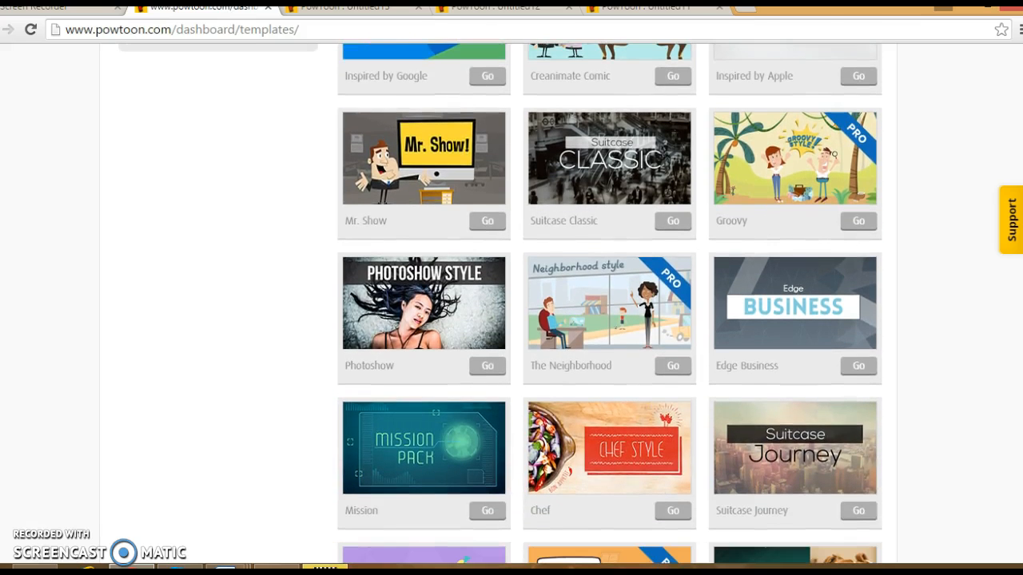
pyautogui.scroll(-2, 500, 304)
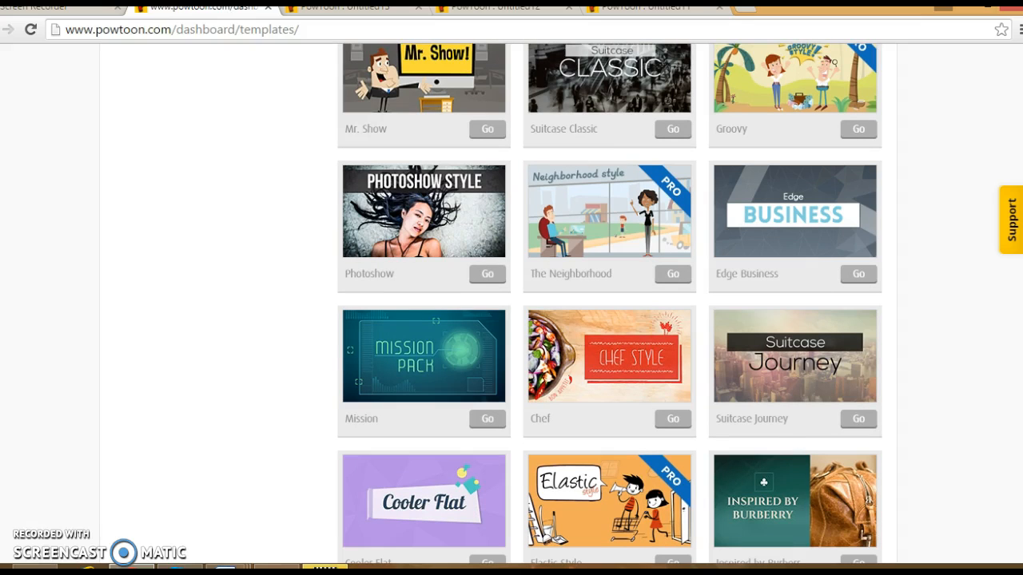
pyautogui.scroll(-6, 500, 303)
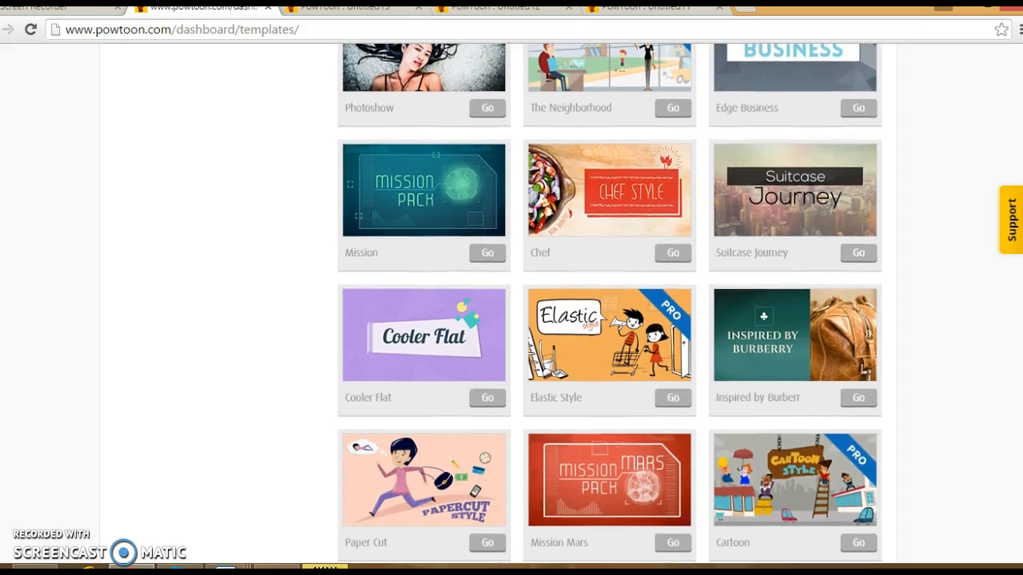
pyautogui.scroll(-8, 609, 304)
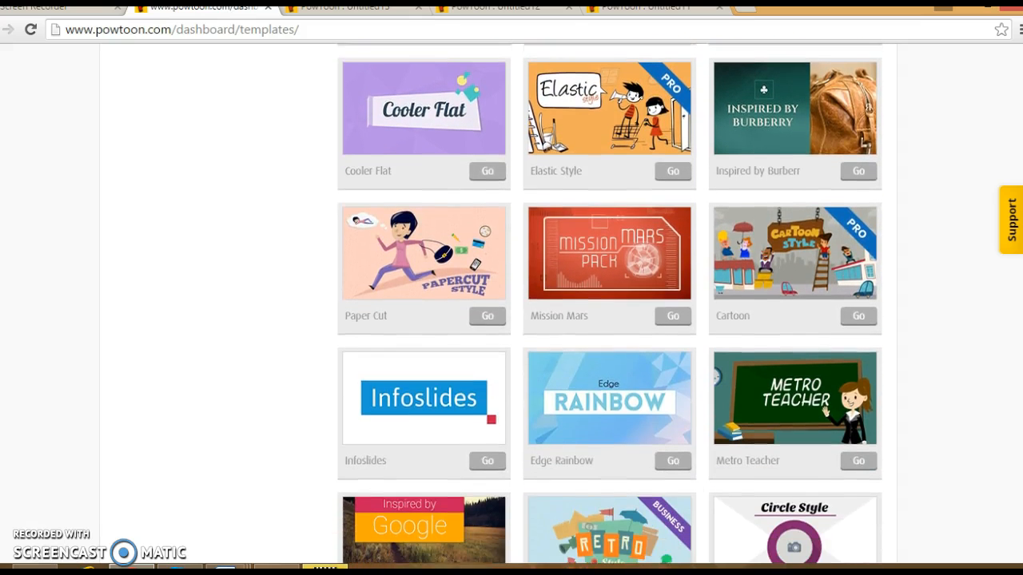
pyautogui.scroll(-6, 610, 303)
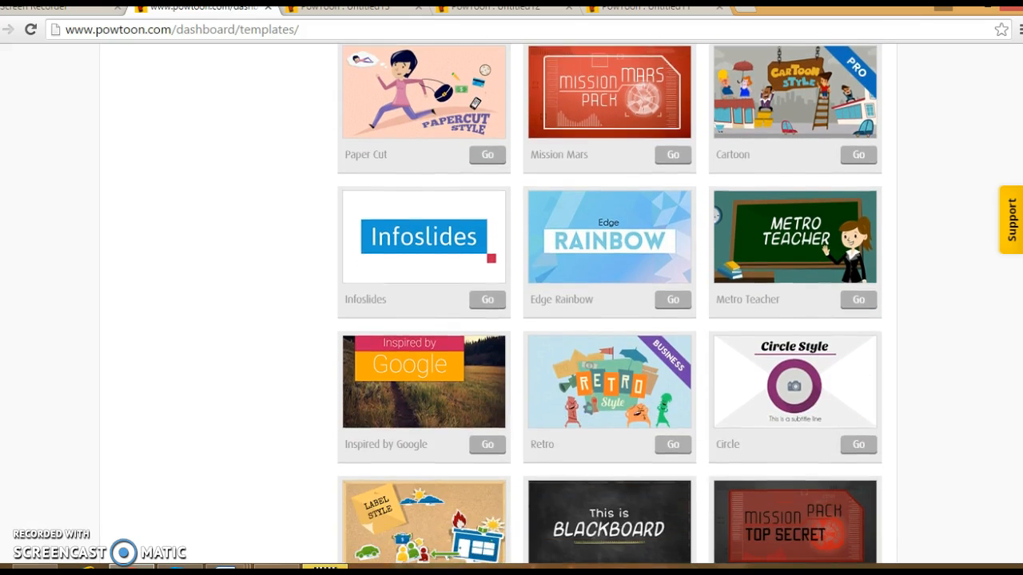
pyautogui.scroll(-12, 610, 303)
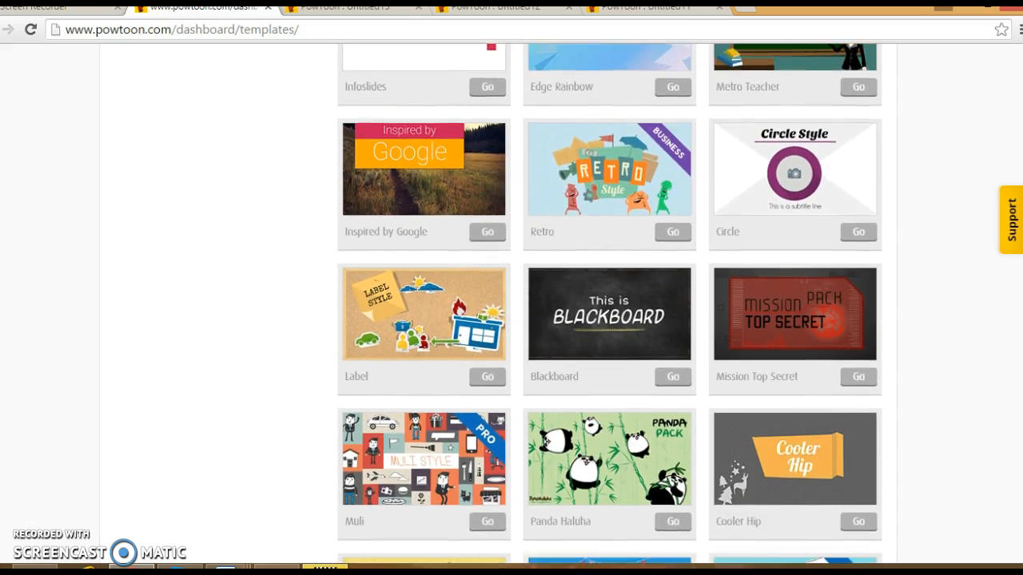
pyautogui.scroll(-6, 610, 303)
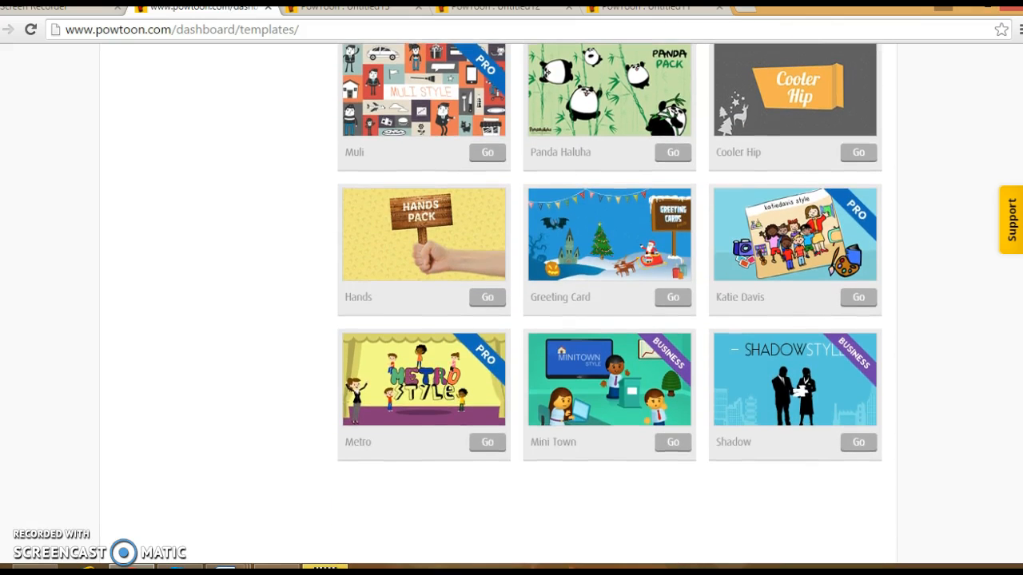
# Choose the Metro Teacher template and log in with Facebook to open the editor.
pyautogui.scroll(20, 610, 303)
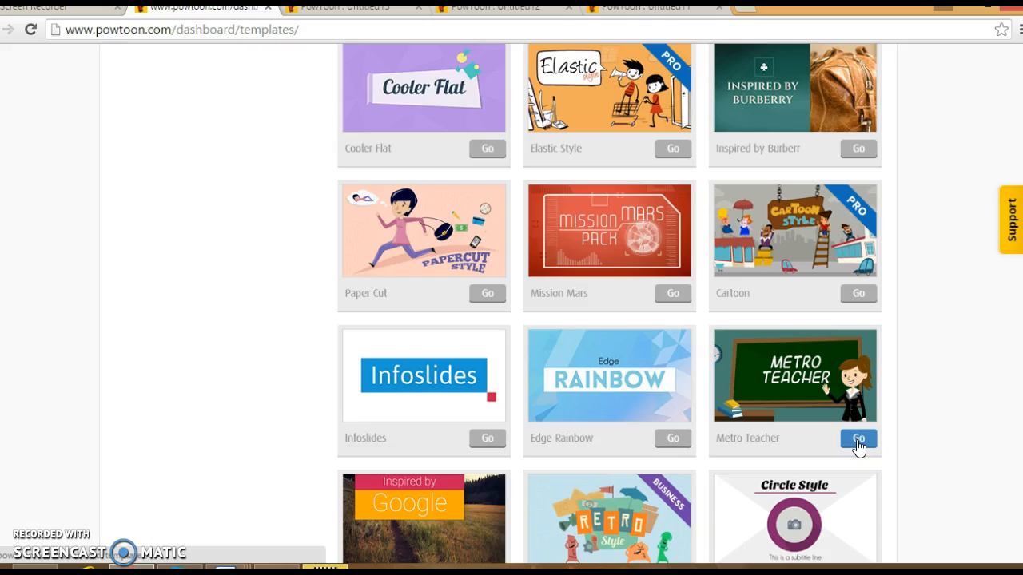
pyautogui.click(857, 441)
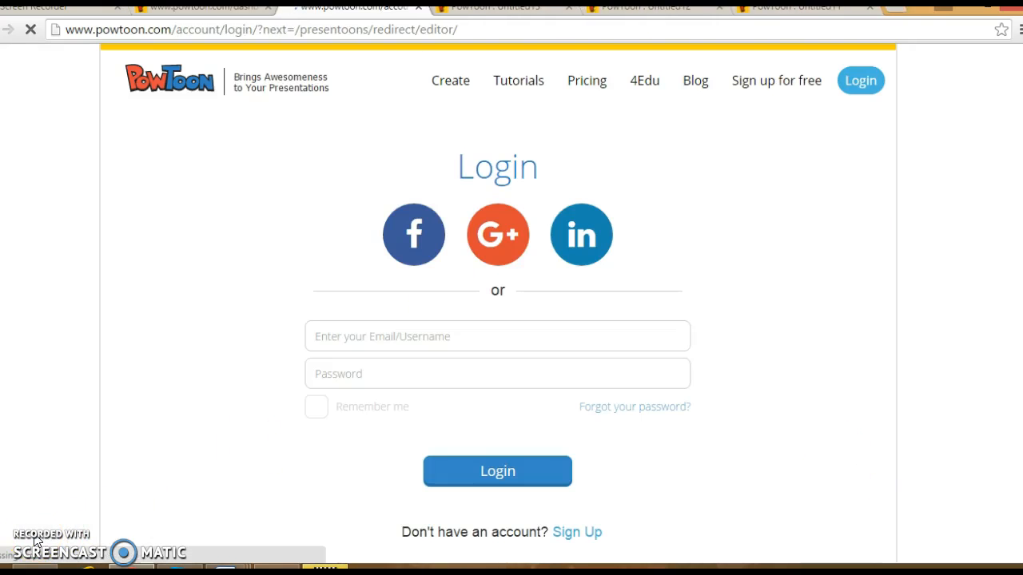
pyautogui.click(413, 238)
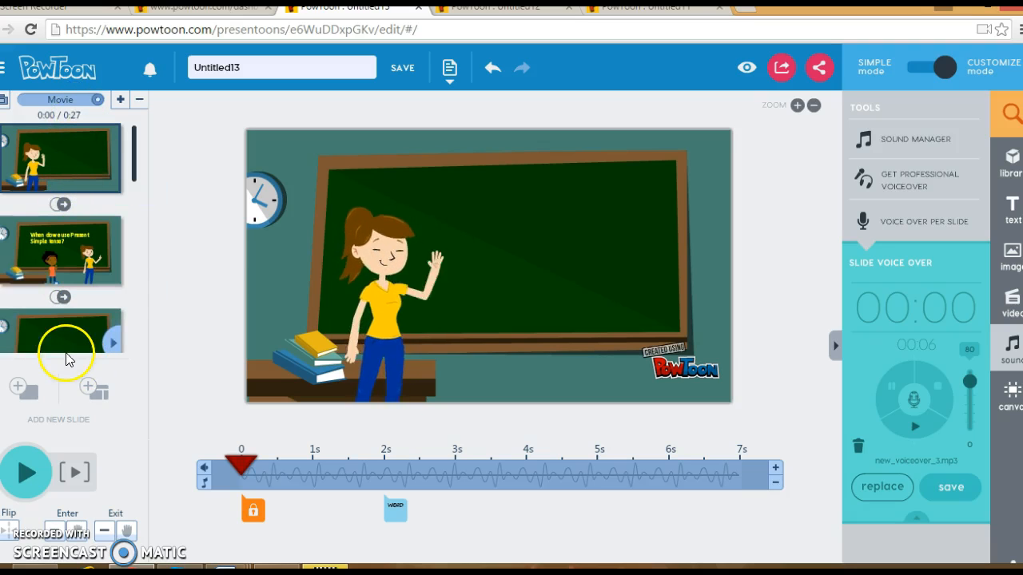
# Open the Metro style library and collapse its Animated Characters category.
pyautogui.click(1009, 119)
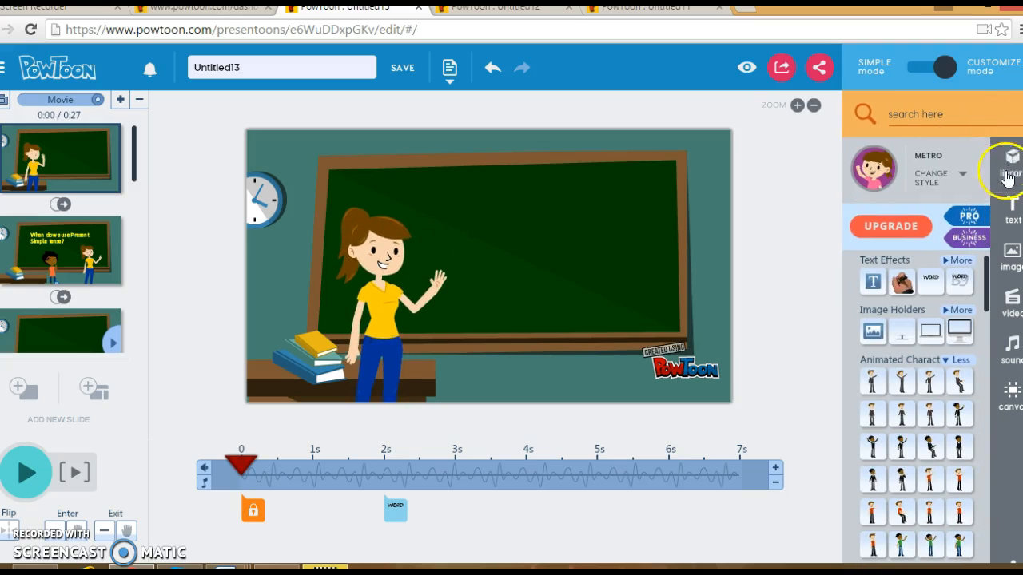
pyautogui.click(959, 362)
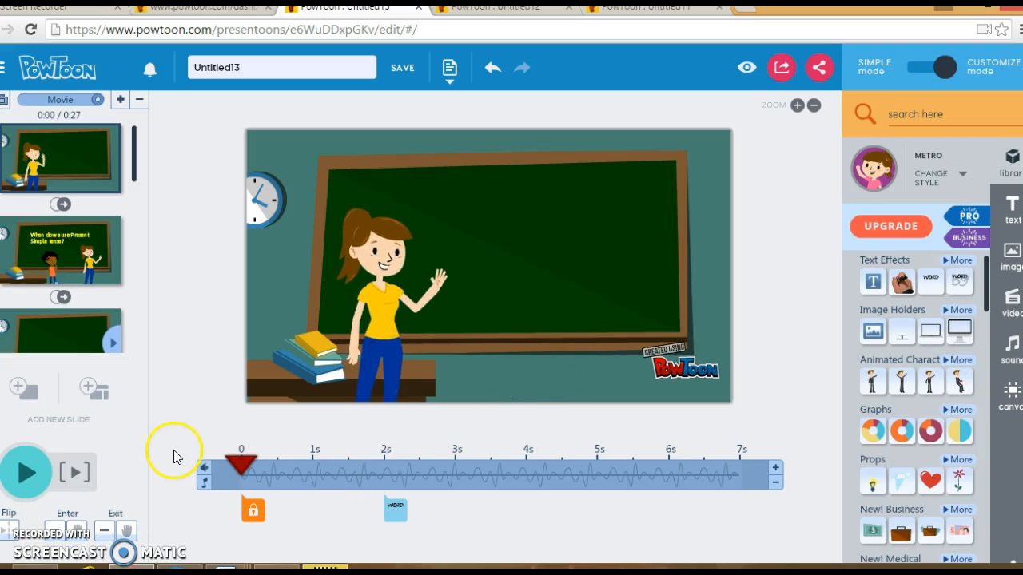
# Play the movie through the first two slides, stop the playback, and return to the first slide.
pyautogui.click(28, 475)
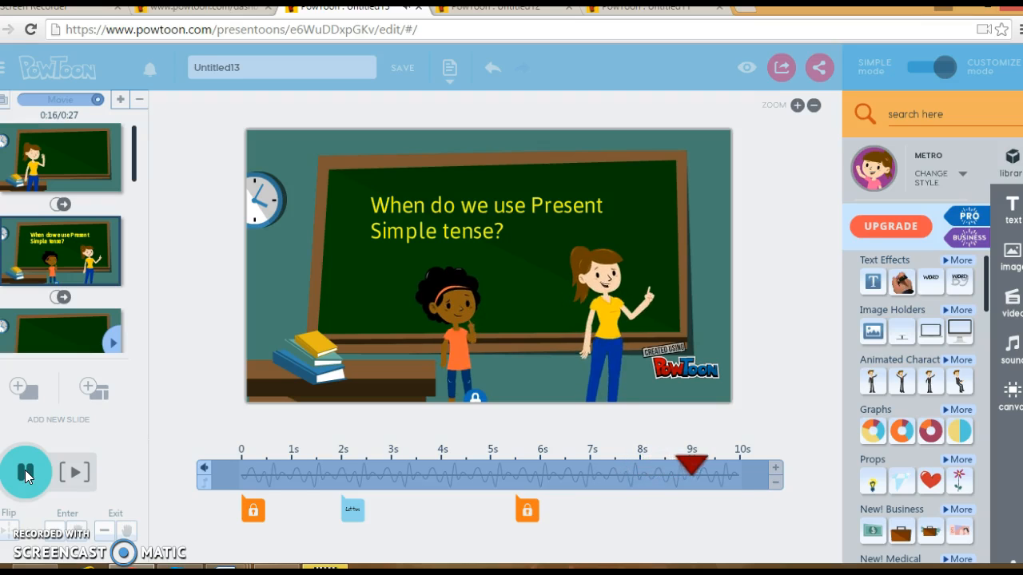
pyautogui.click(26, 475)
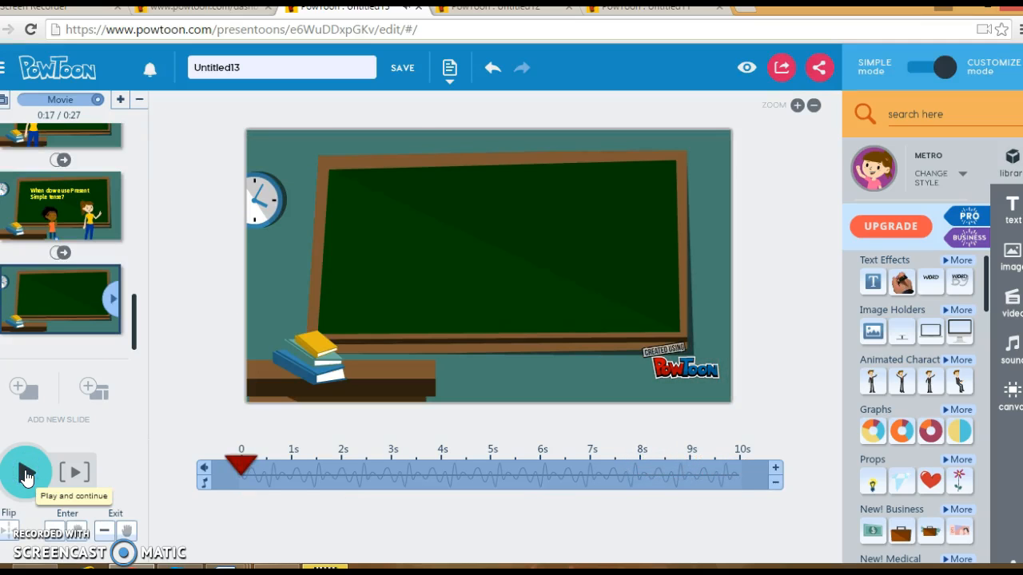
pyautogui.click(135, 331)
pyautogui.moveTo(134, 331); pyautogui.dragTo(135, 131)
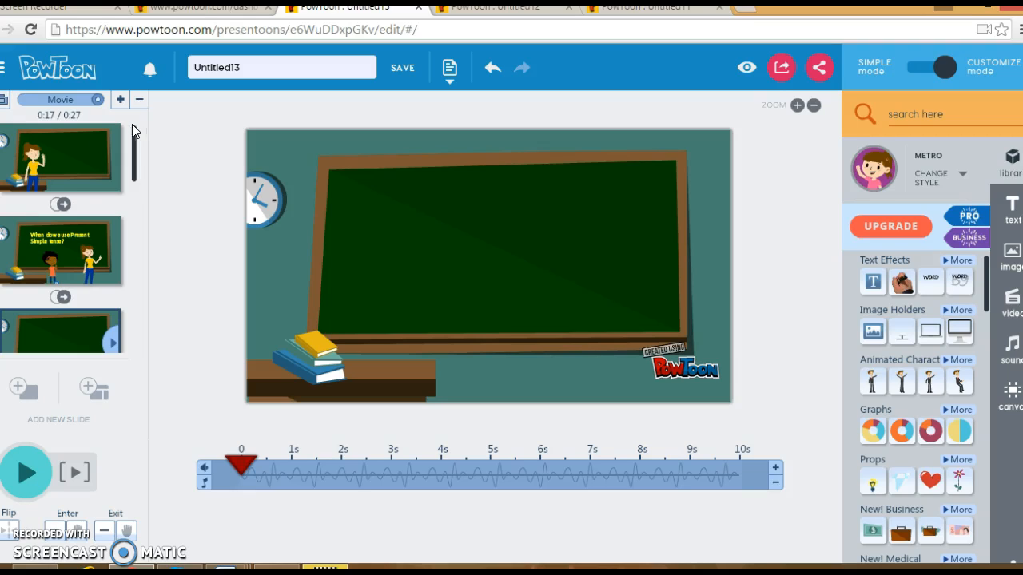
pyautogui.click(77, 141)
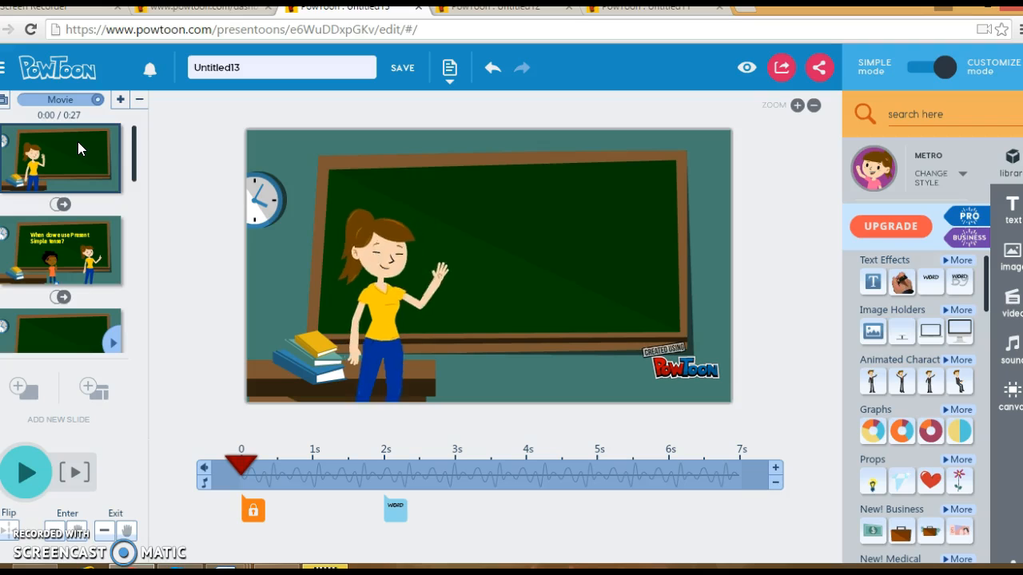
pyautogui.click(346, 330)
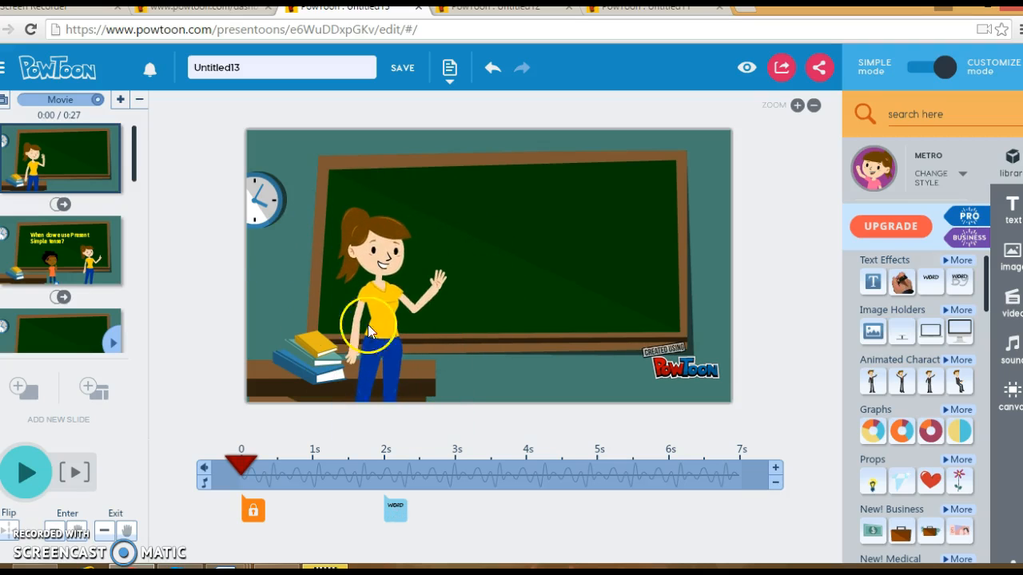
# Expand the Animated Characters category in the library and open the third slide for editing.
pyautogui.click(133, 164)
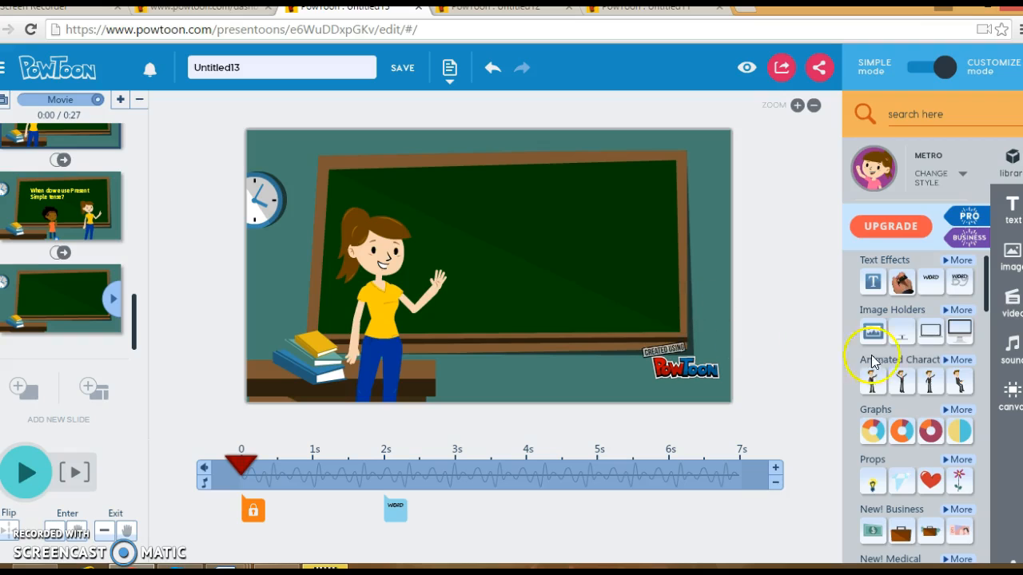
pyautogui.click(963, 362)
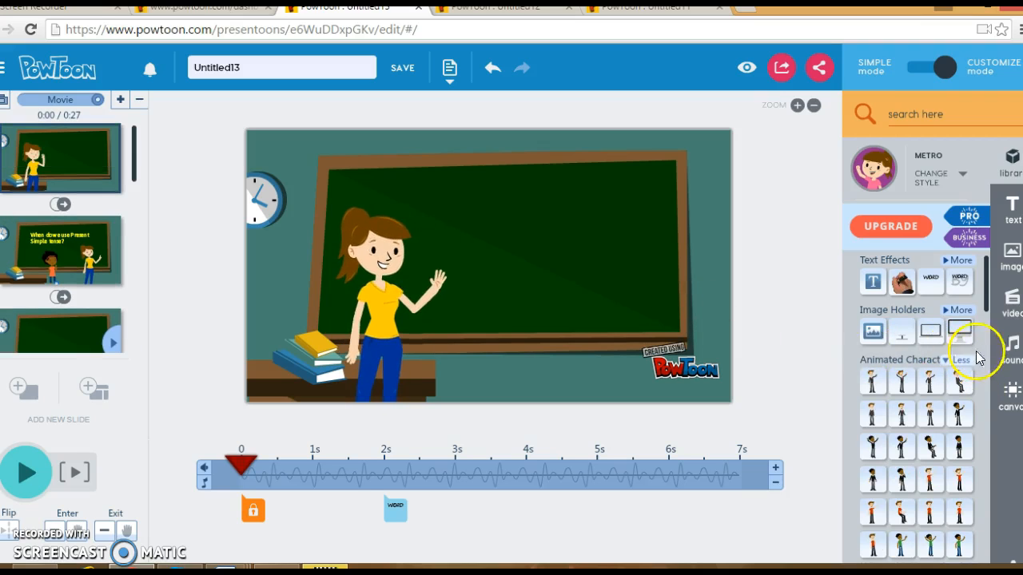
pyautogui.moveTo(986, 312); pyautogui.dragTo(980, 393)
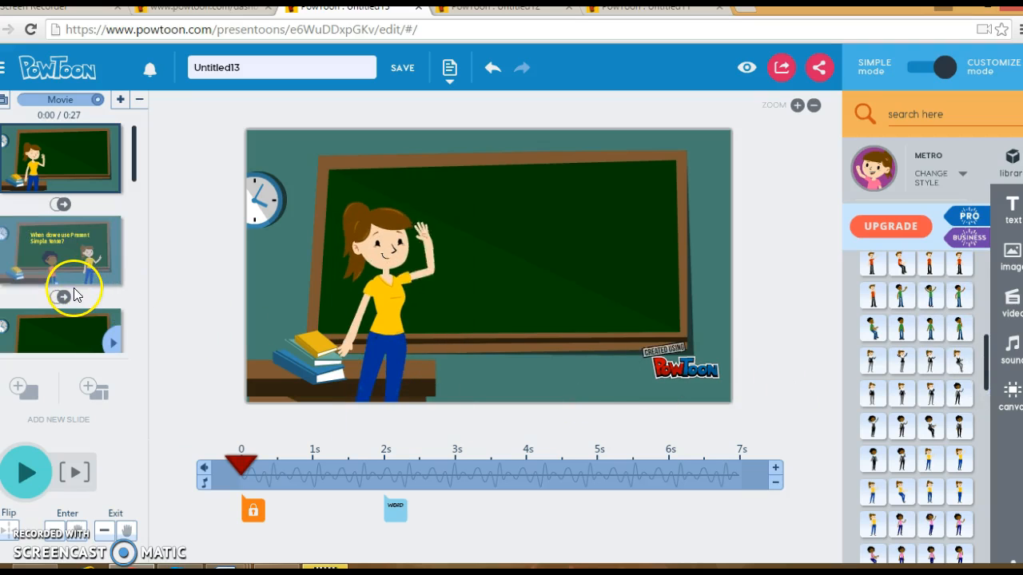
pyautogui.click(67, 330)
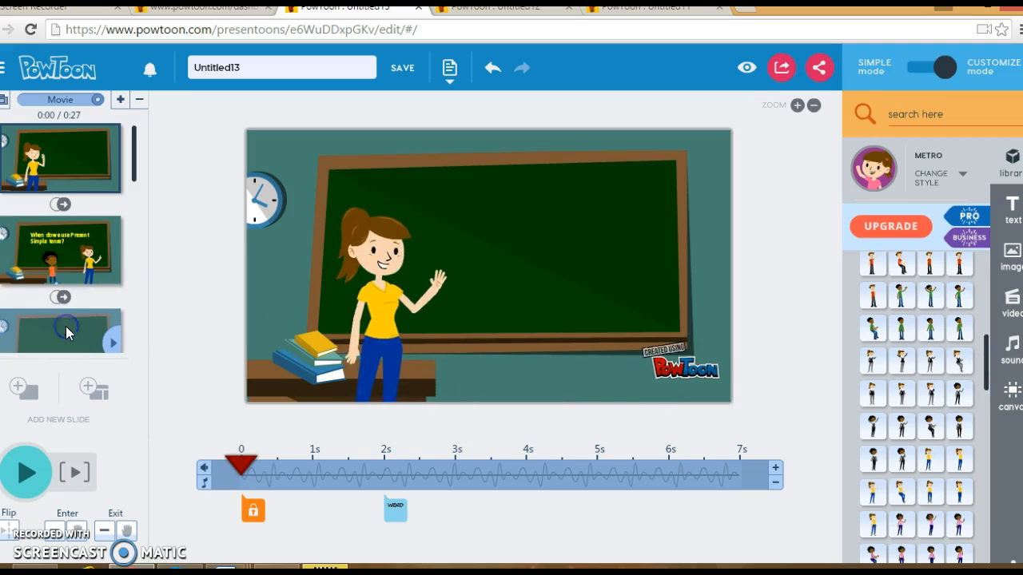
pyautogui.click(76, 323)
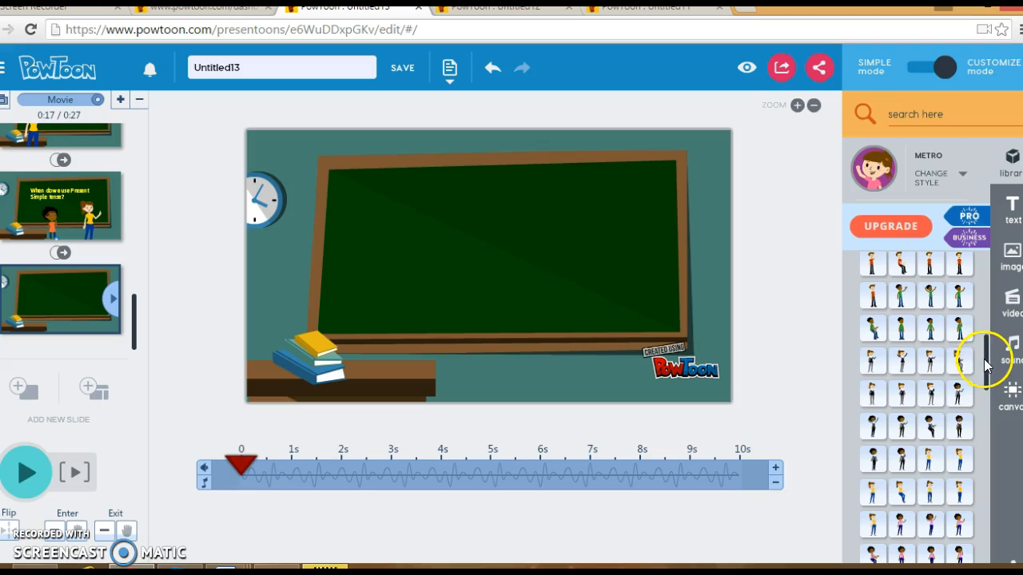
pyautogui.moveTo(987, 362); pyautogui.dragTo(986, 363)
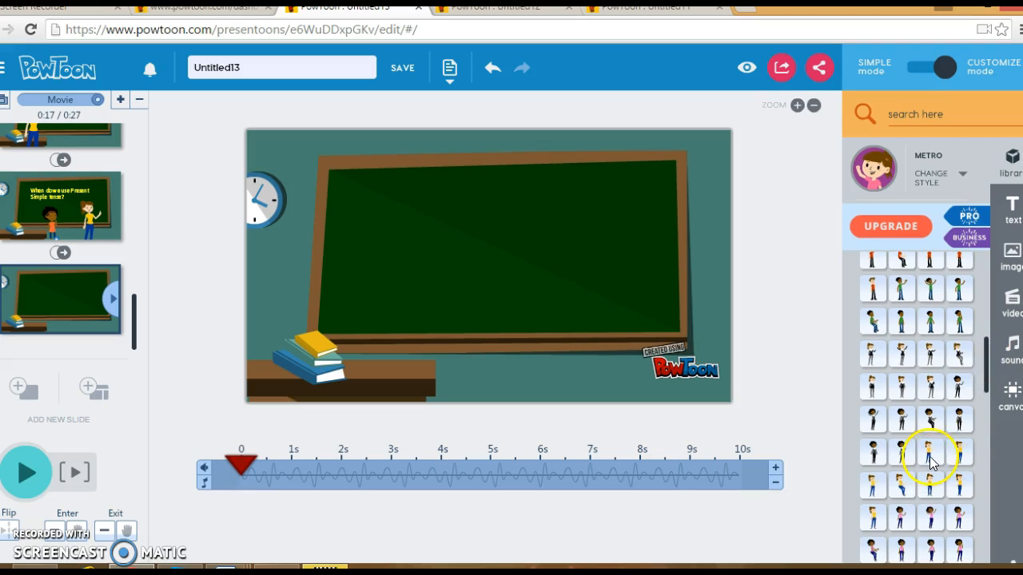
# Preview the poses of the woman in the yellow shirt and add her Idea pose to the third slide.
pyautogui.moveTo(929, 461)
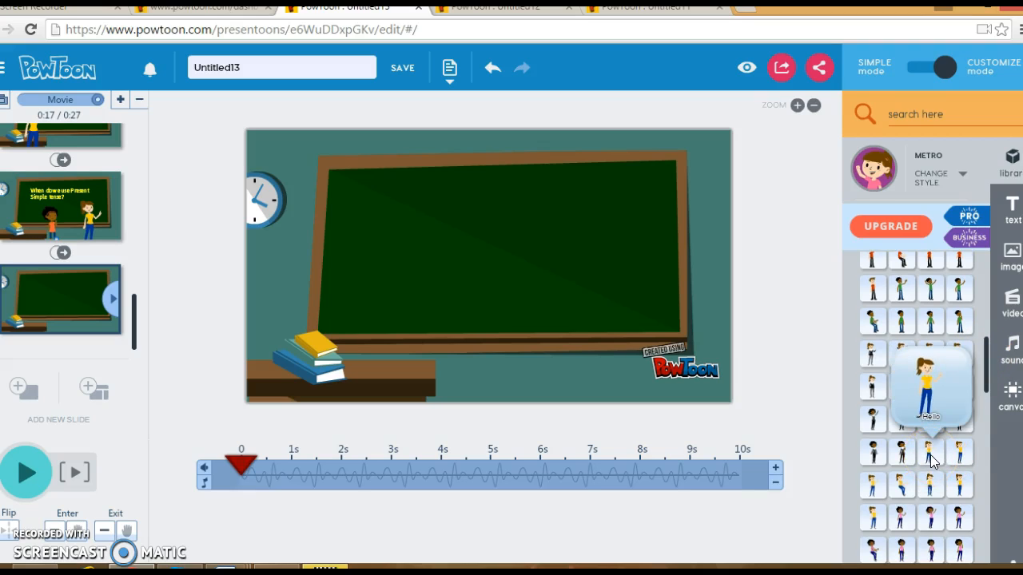
pyautogui.moveTo(961, 462)
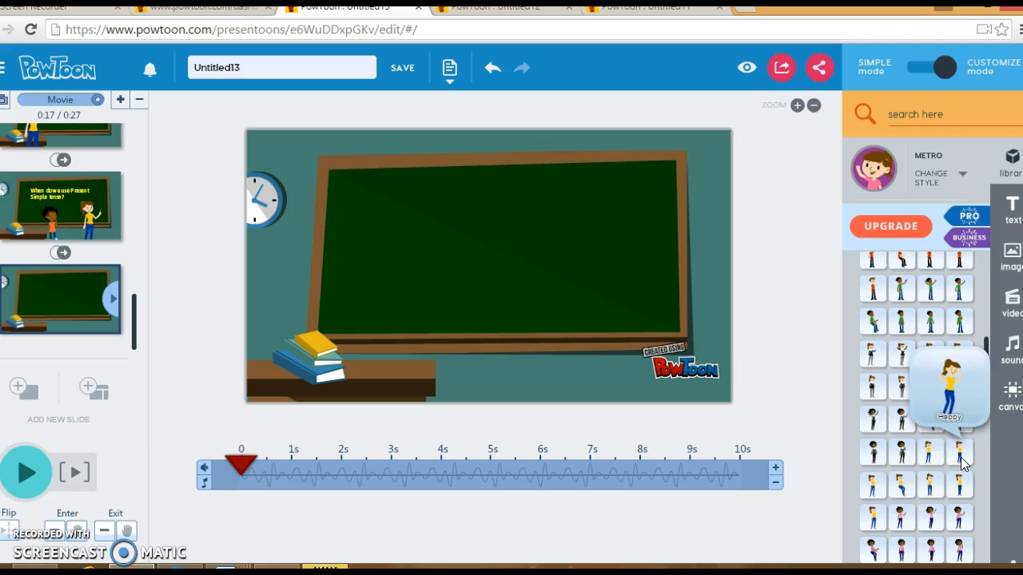
pyautogui.moveTo(874, 489)
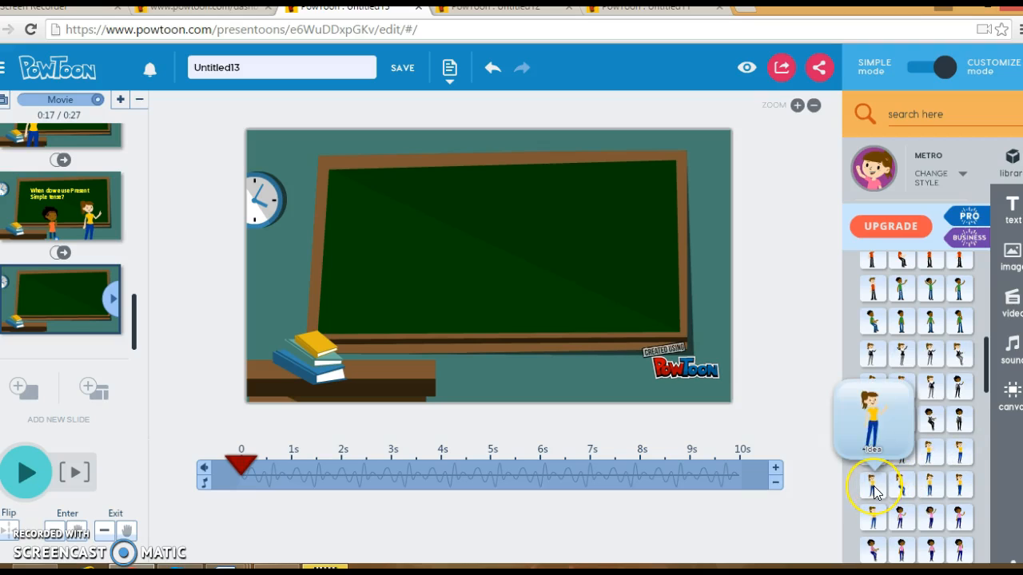
pyautogui.moveTo(903, 496)
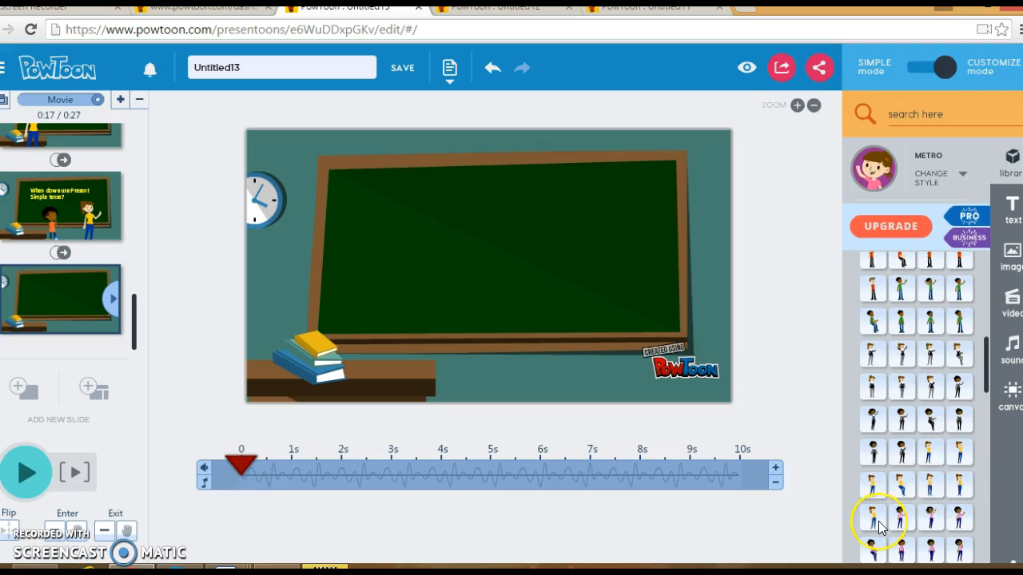
pyautogui.moveTo(880, 524)
pyautogui.click(916, 477)
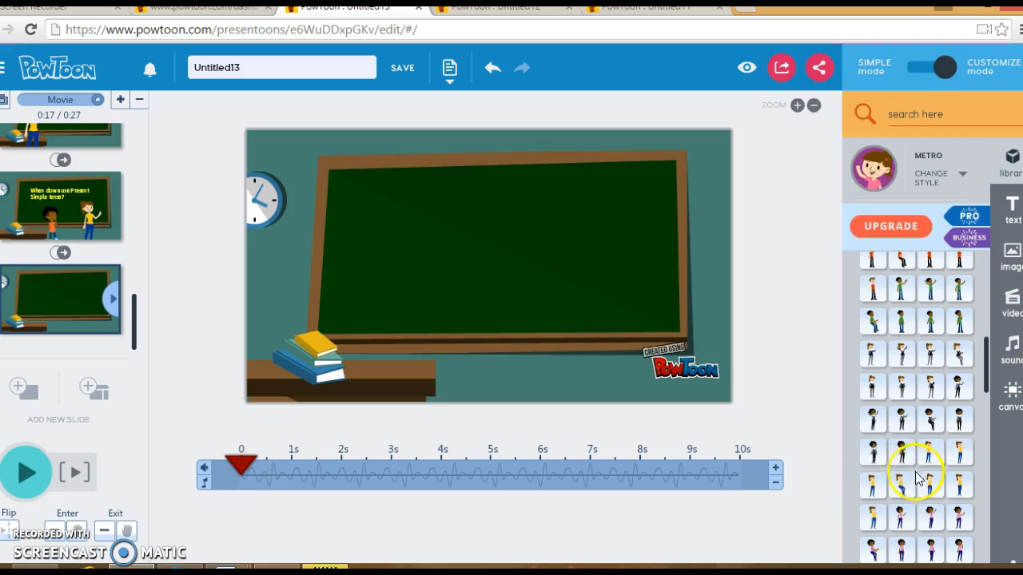
pyautogui.moveTo(875, 485); pyautogui.dragTo(473, 340)
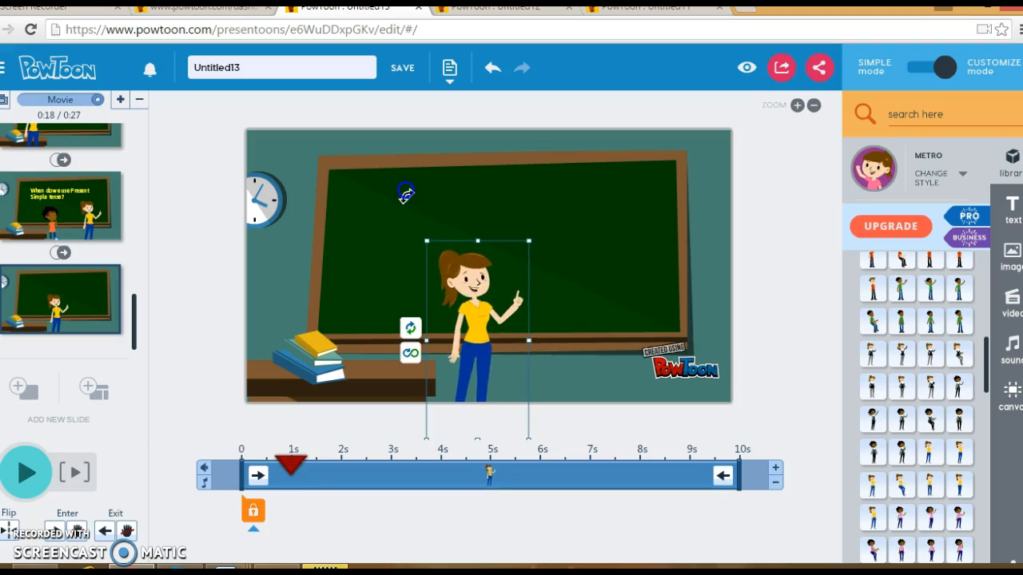
# Enlarge the woman character on the third slide and deselect her.
pyautogui.moveTo(477, 239); pyautogui.dragTo(466, 198)
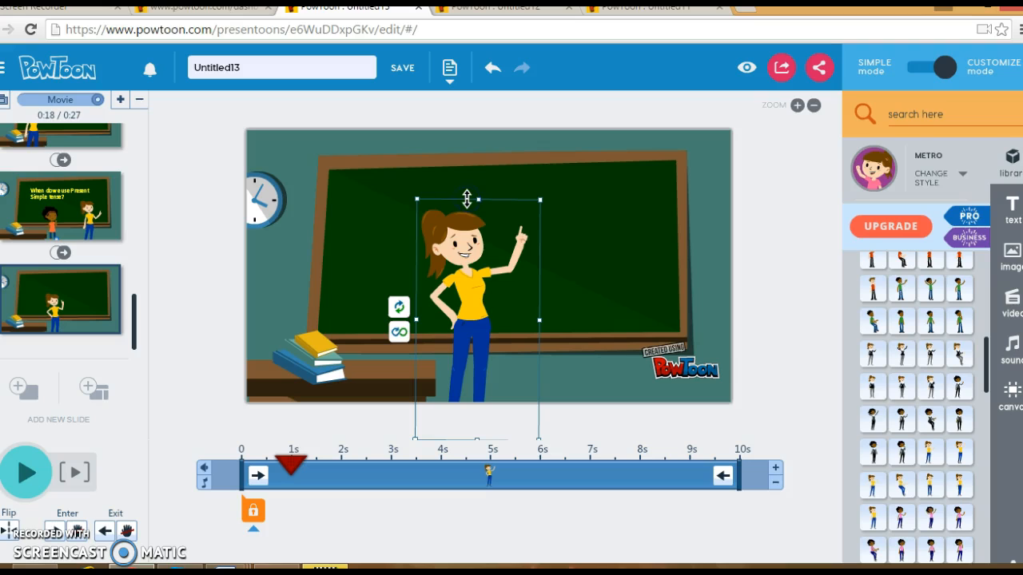
pyautogui.click(643, 247)
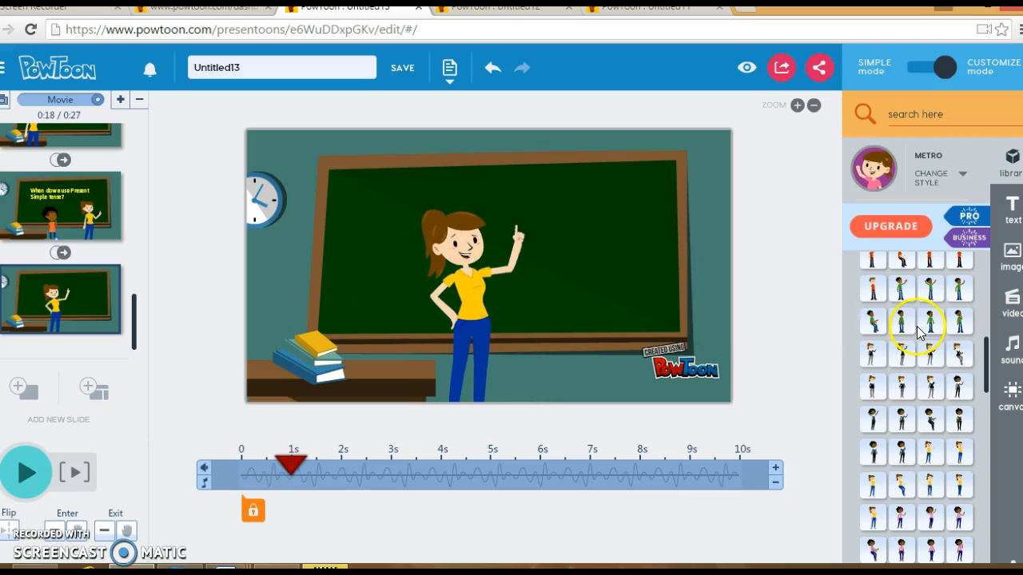
pyautogui.click(536, 319)
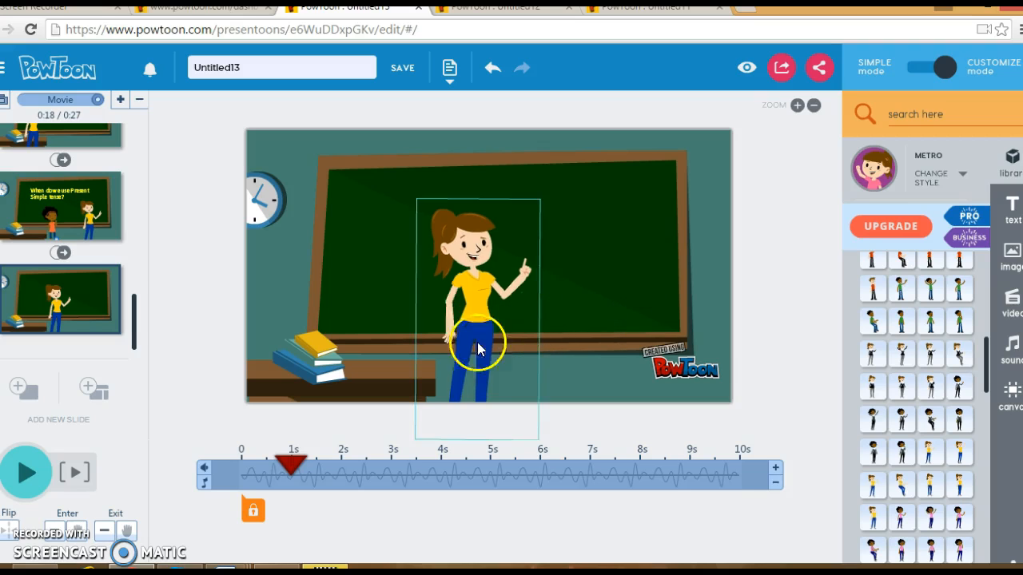
# Review the first slide by scrubbing through its timeline, and return to the third slide.
pyautogui.moveTo(135, 309); pyautogui.dragTo(134, 124)
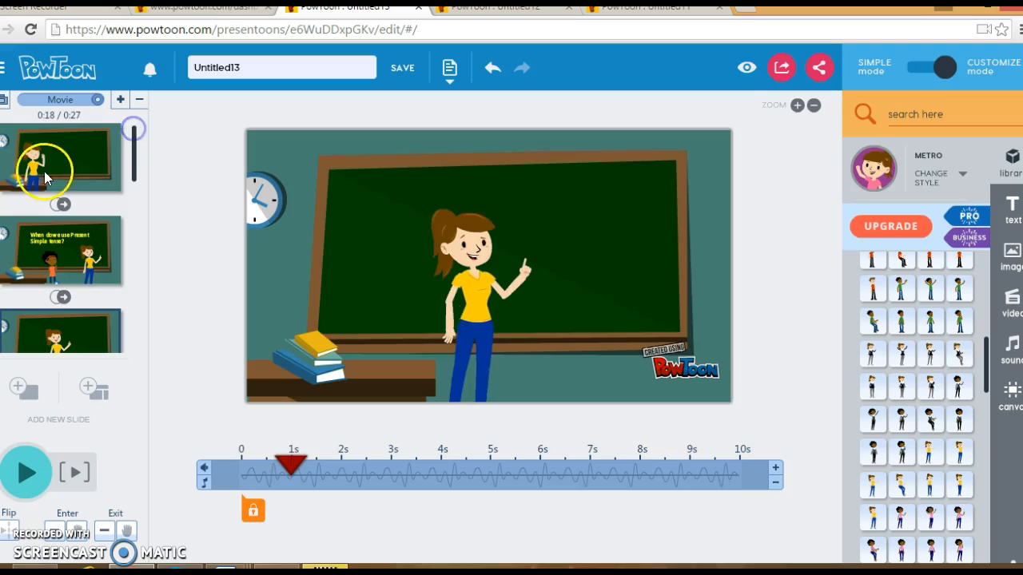
pyautogui.click(66, 162)
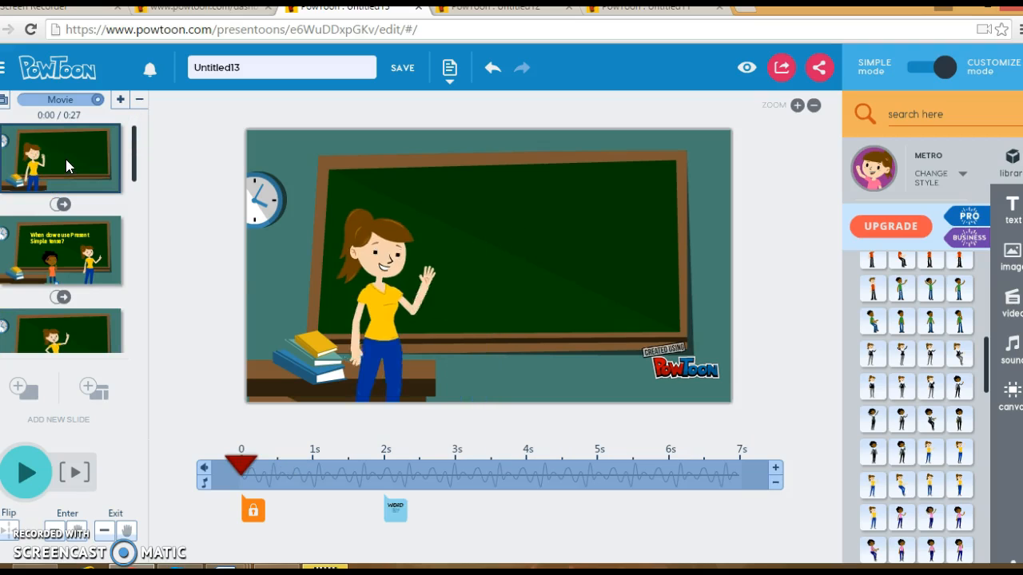
pyautogui.moveTo(243, 471); pyautogui.dragTo(274, 466)
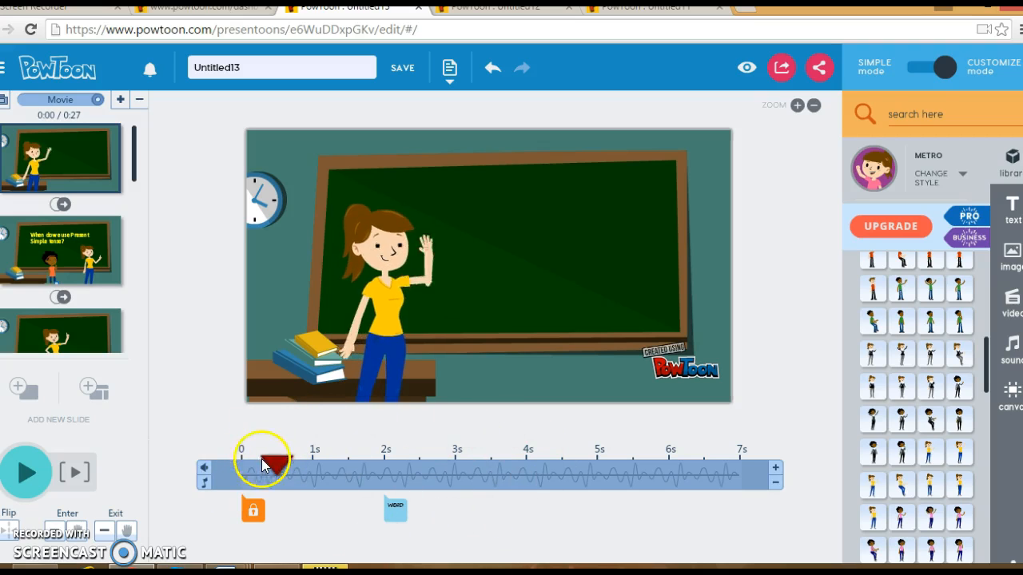
pyautogui.moveTo(277, 464); pyautogui.dragTo(523, 467)
pyautogui.click(77, 328)
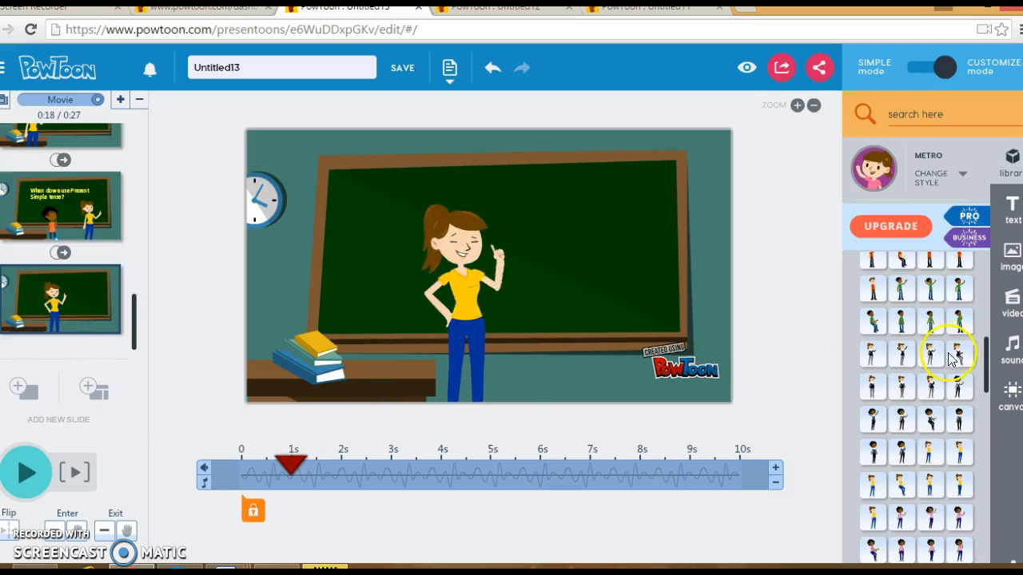
# Expand the Text Effects category and add a Hand writing text to the third slide's chalkboard.
pyautogui.moveTo(986, 359); pyautogui.dragTo(988, 272)
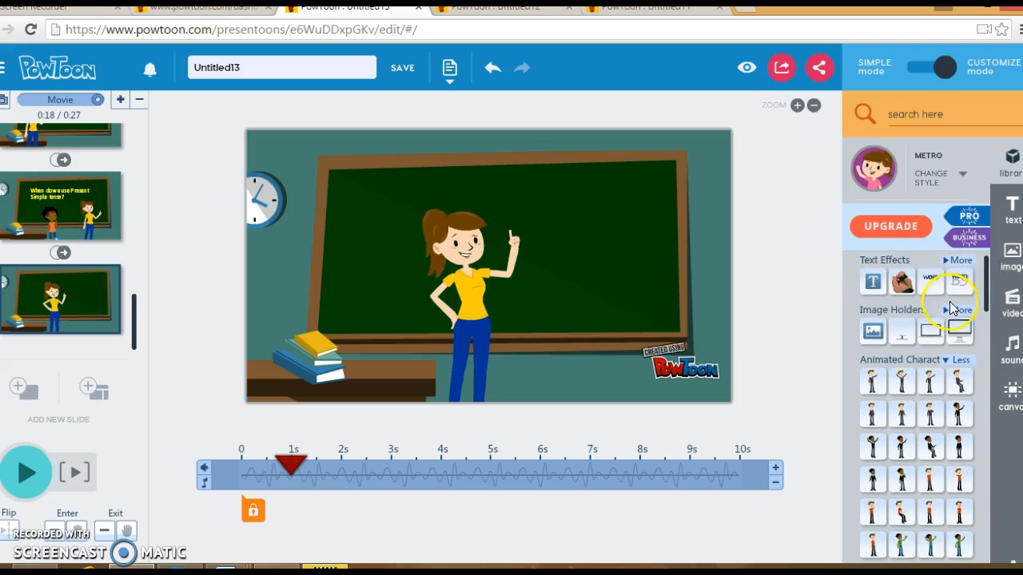
pyautogui.click(959, 262)
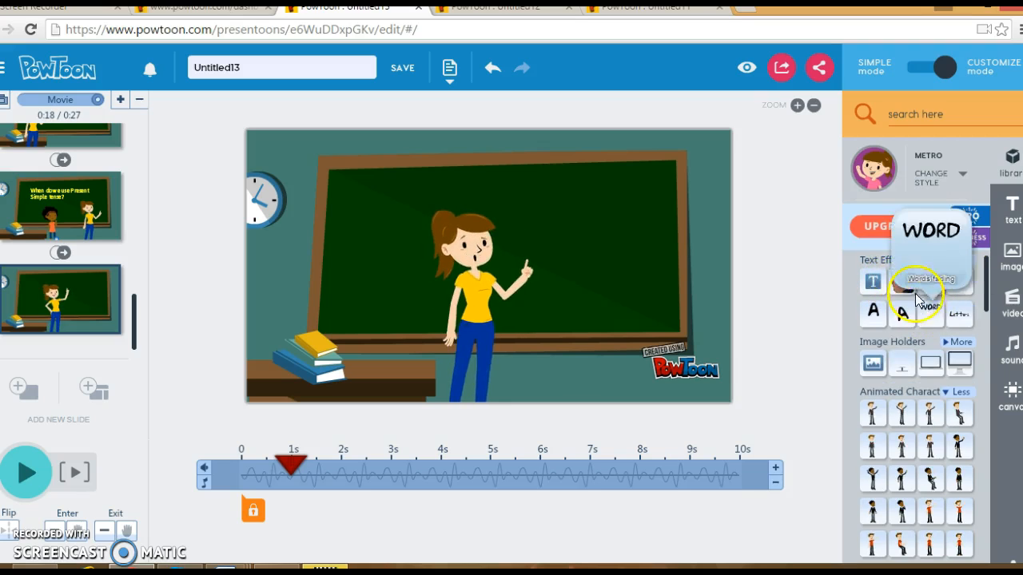
pyautogui.moveTo(908, 289)
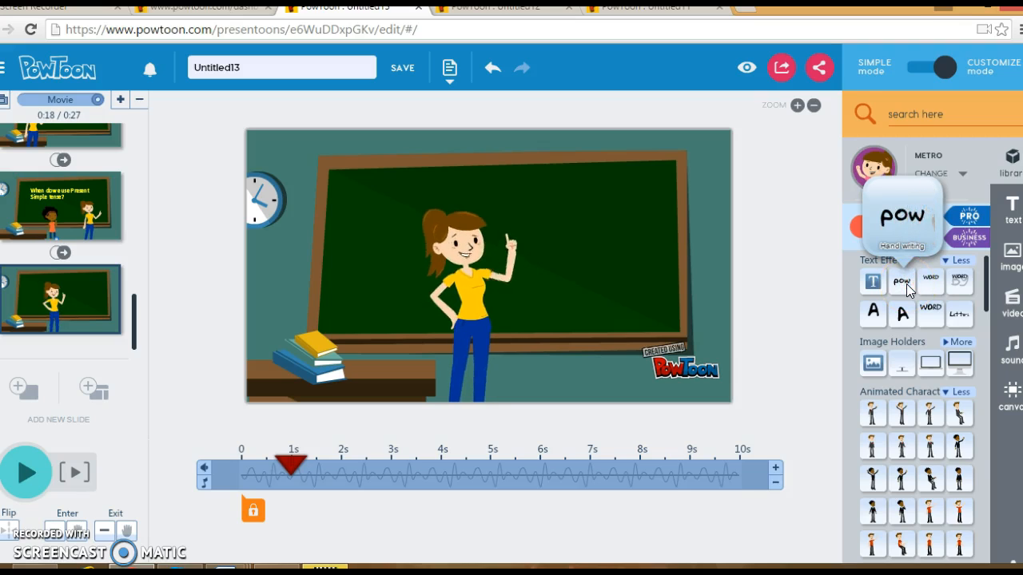
pyautogui.click(902, 291)
pyautogui.moveTo(902, 292); pyautogui.dragTo(462, 209)
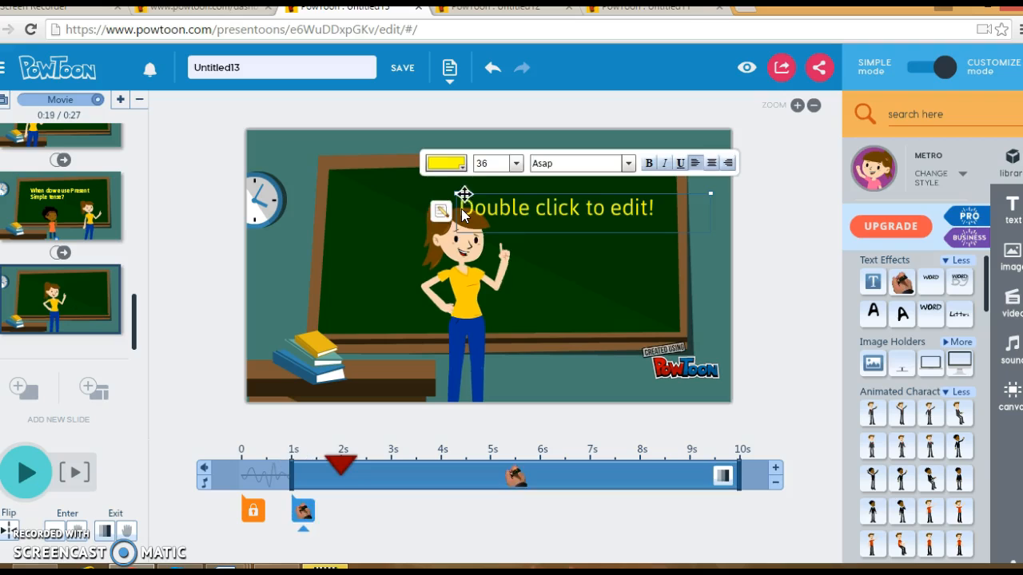
# Replace the placeholder of the handwriting text with "The uses of Present Simple tense:".
pyautogui.doubleClick(540, 210)
pyautogui.moveTo(511, 210); pyautogui.dragTo(228, 218)
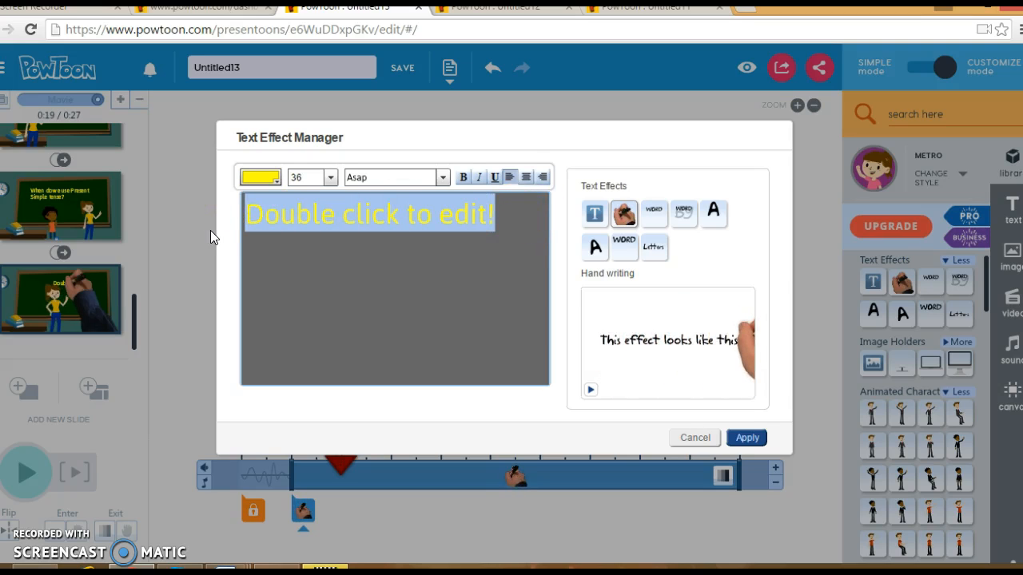
pyautogui.write('The uses ')
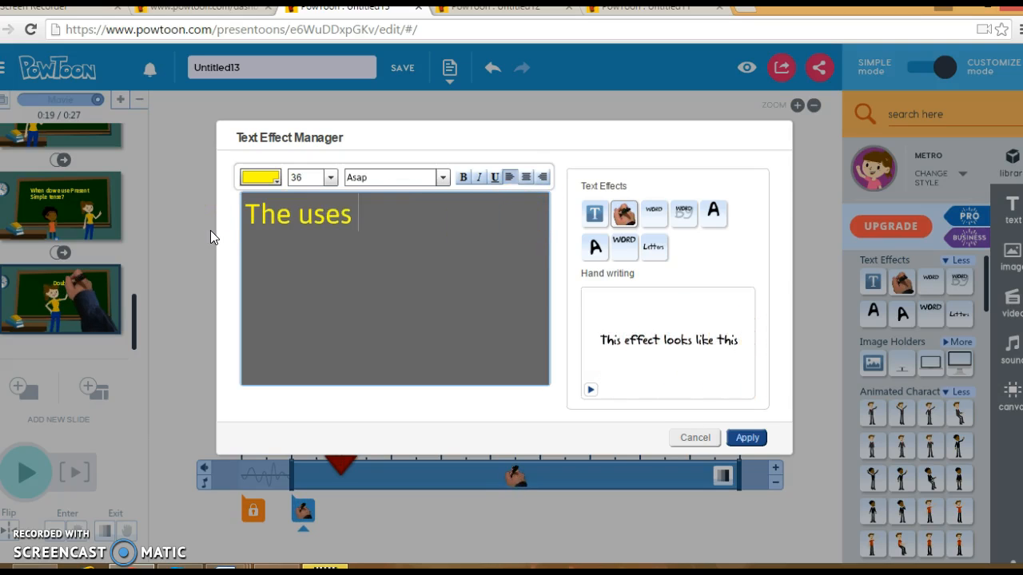
pyautogui.write('of Present')
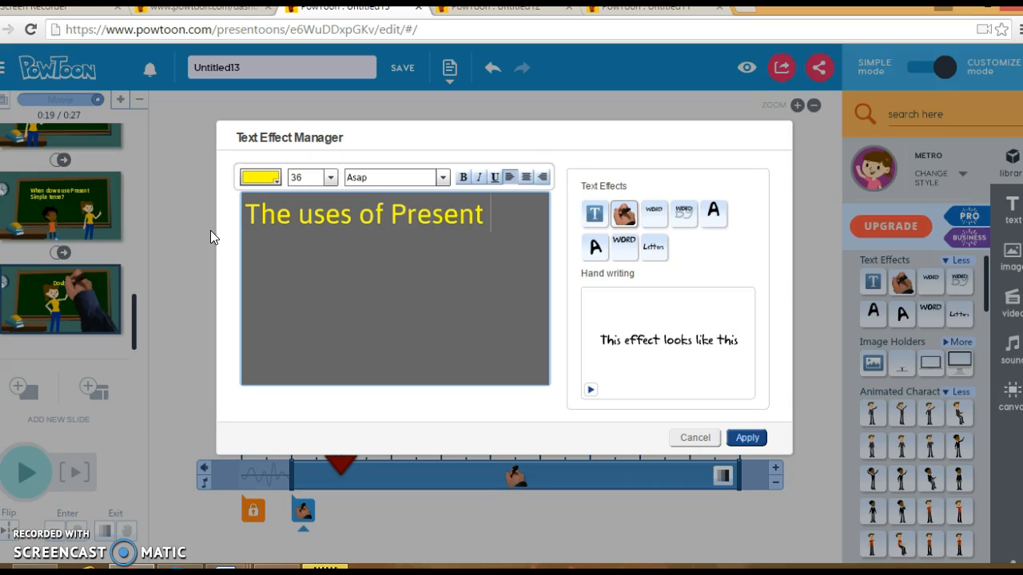
pyautogui.write(' Simple tense:')
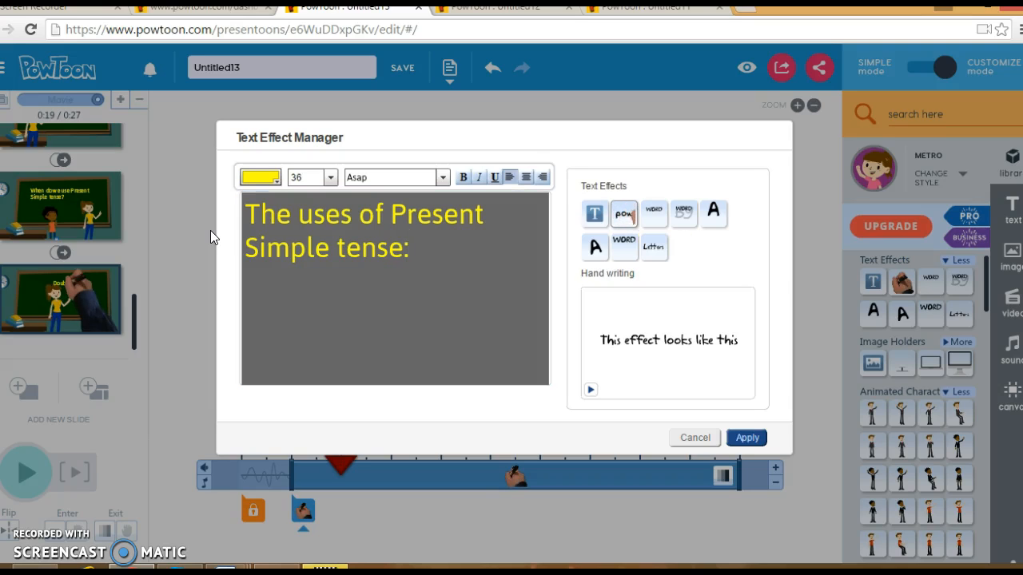
# Preview the Words scaling down and Letters Appearing effects, then apply the Hand writing effect to the text.
pyautogui.click(653, 216)
pyautogui.click(681, 218)
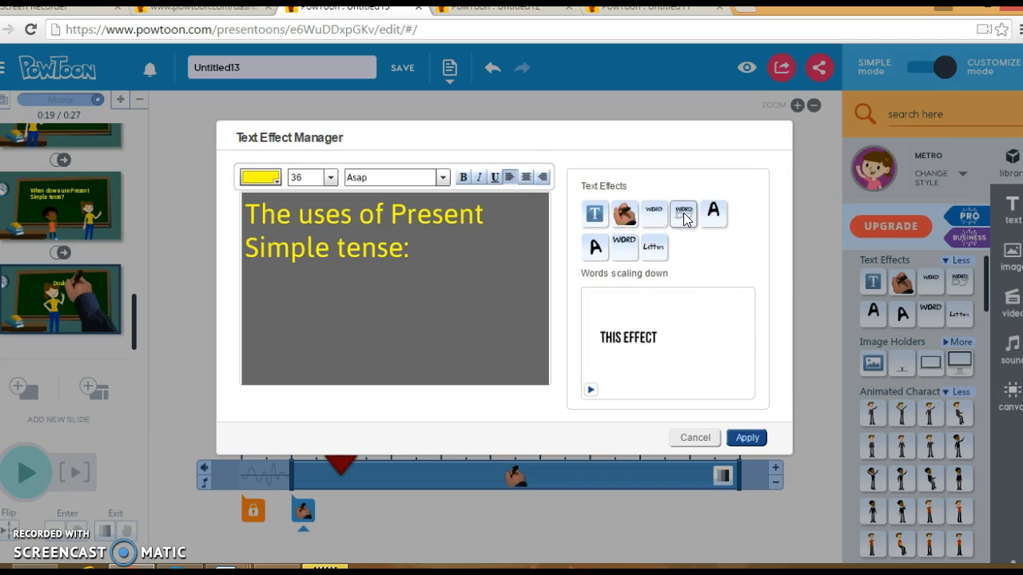
pyautogui.click(705, 227)
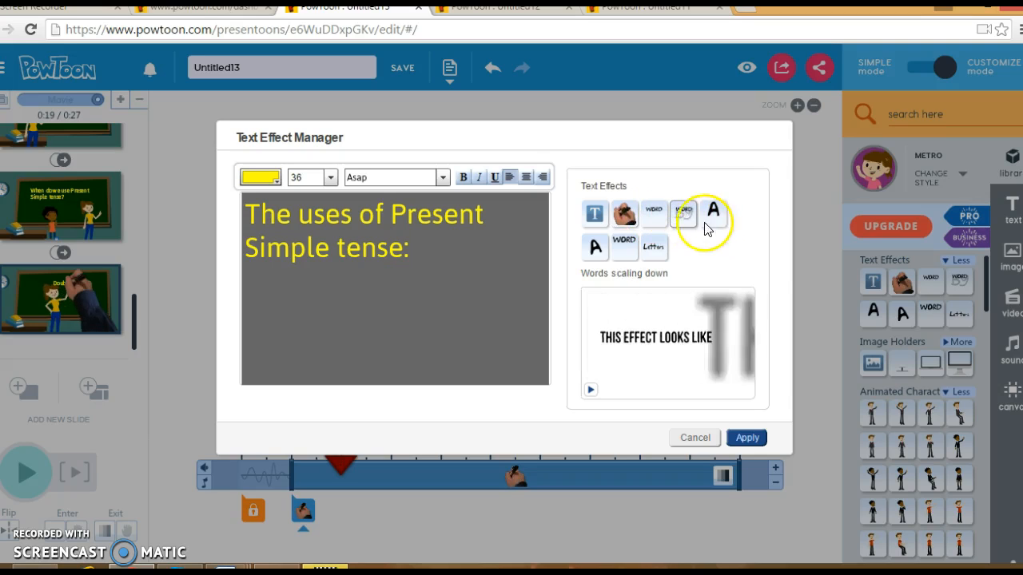
pyautogui.click(651, 248)
pyautogui.click(689, 387)
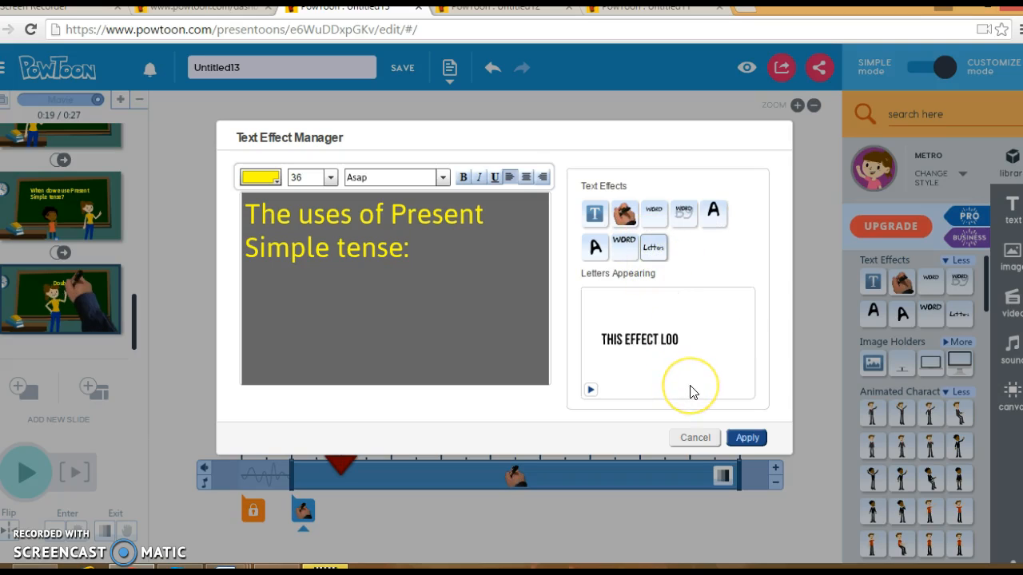
pyautogui.click(748, 438)
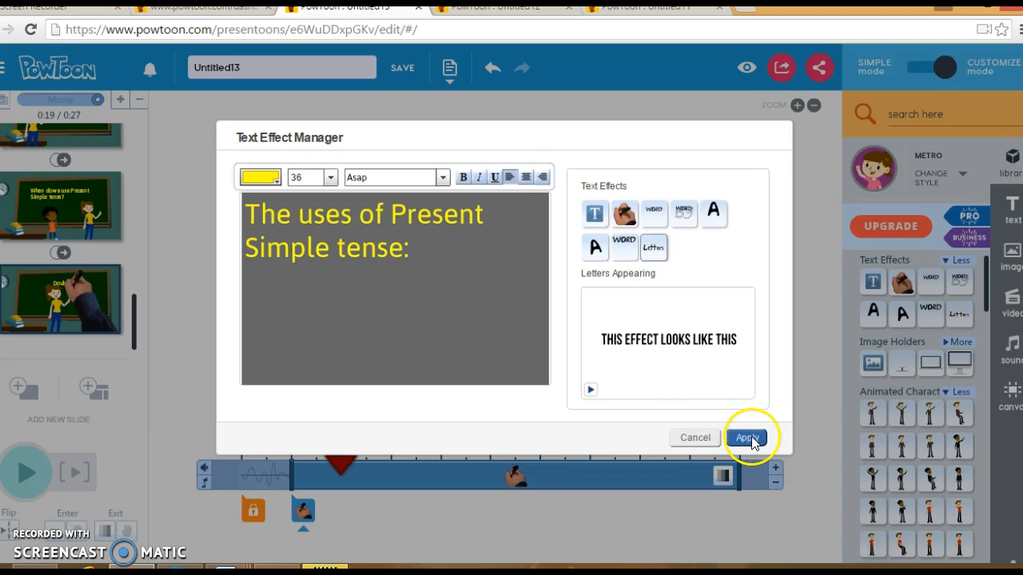
pyautogui.click(626, 211)
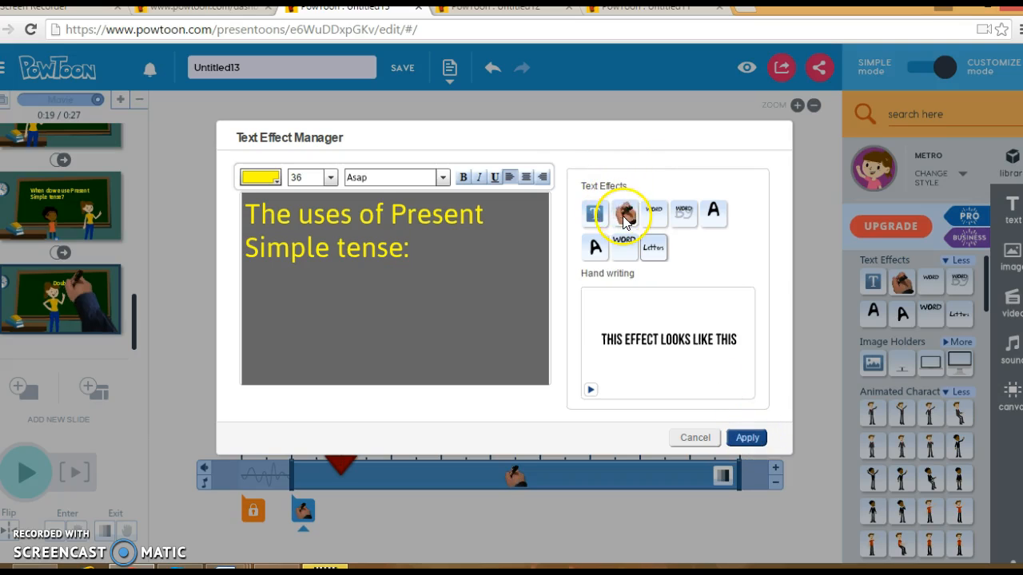
pyautogui.click(745, 442)
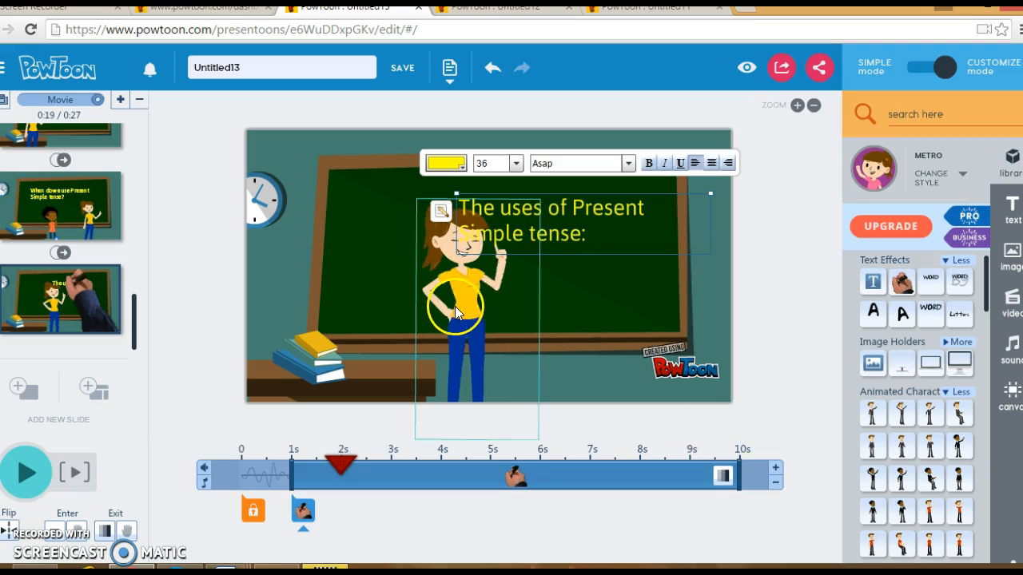
# Move the woman beside the stack of books and the heading to the upper part of the chalkboard.
pyautogui.moveTo(467, 307); pyautogui.dragTo(354, 326)
pyautogui.moveTo(543, 228); pyautogui.dragTo(540, 203)
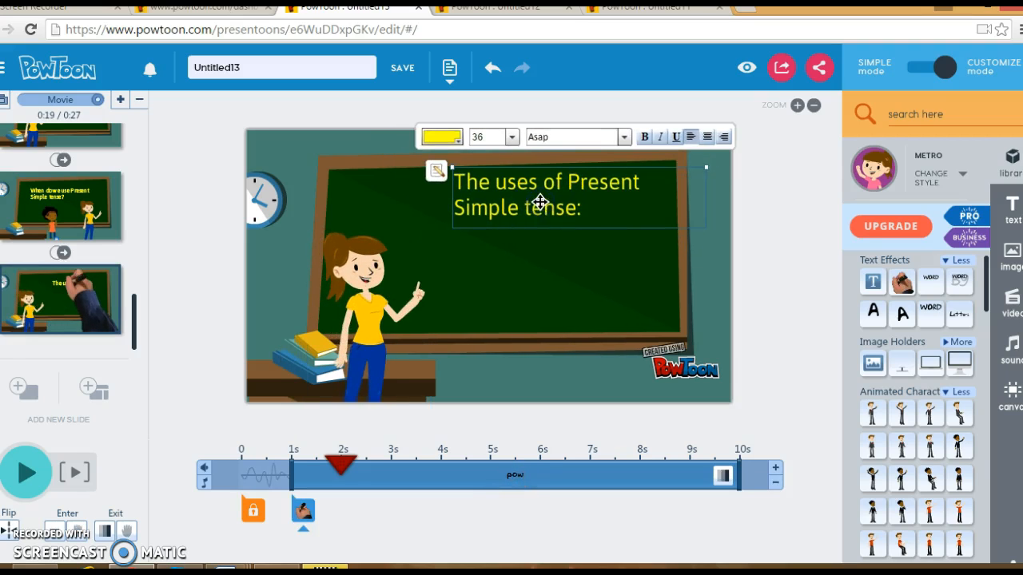
pyautogui.click(579, 374)
pyautogui.click(539, 309)
# Play the third slide from its beginning to check the handwritten heading, and pause at about 5 seconds.
pyautogui.moveTo(341, 463); pyautogui.dragTo(236, 465)
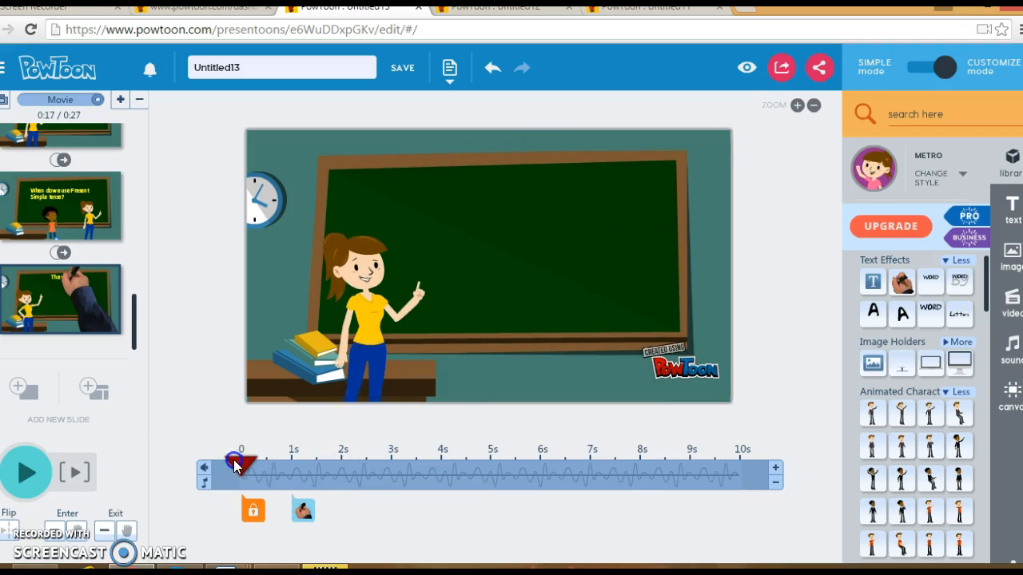
pyautogui.click(32, 473)
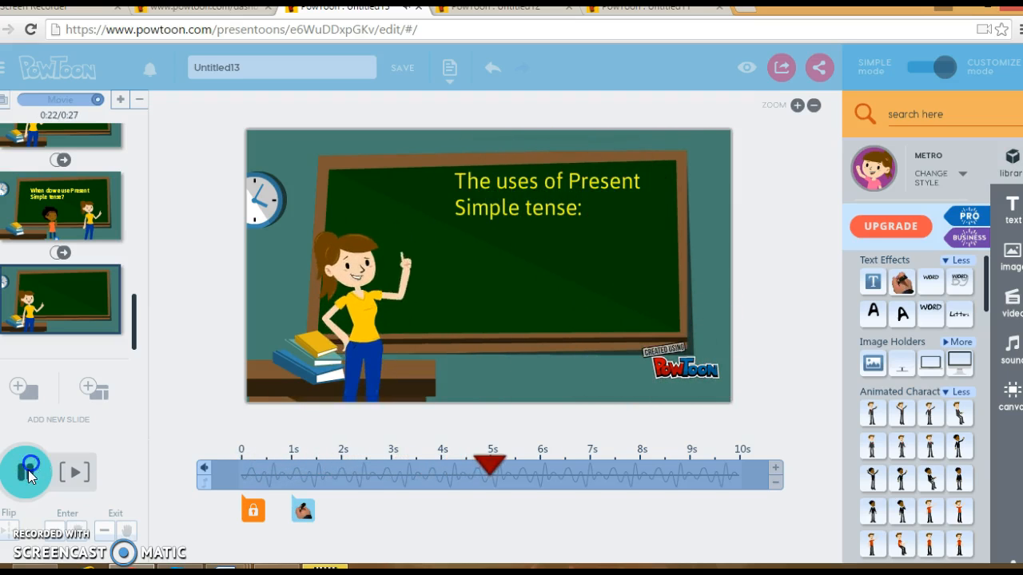
pyautogui.click(29, 474)
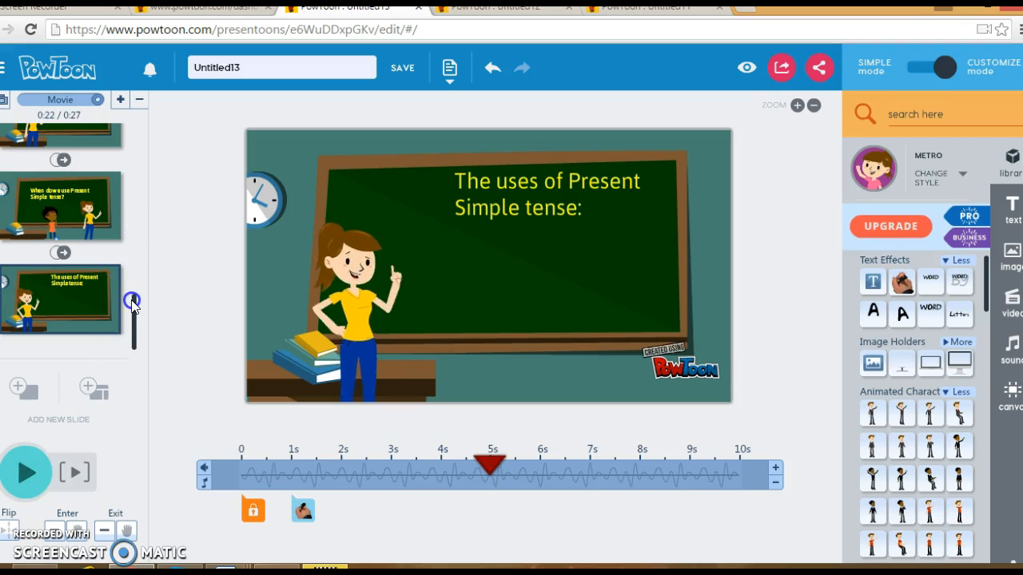
# Play the first slide from its beginning and pause it at about 6 seconds.
pyautogui.moveTo(134, 310); pyautogui.dragTo(137, 188)
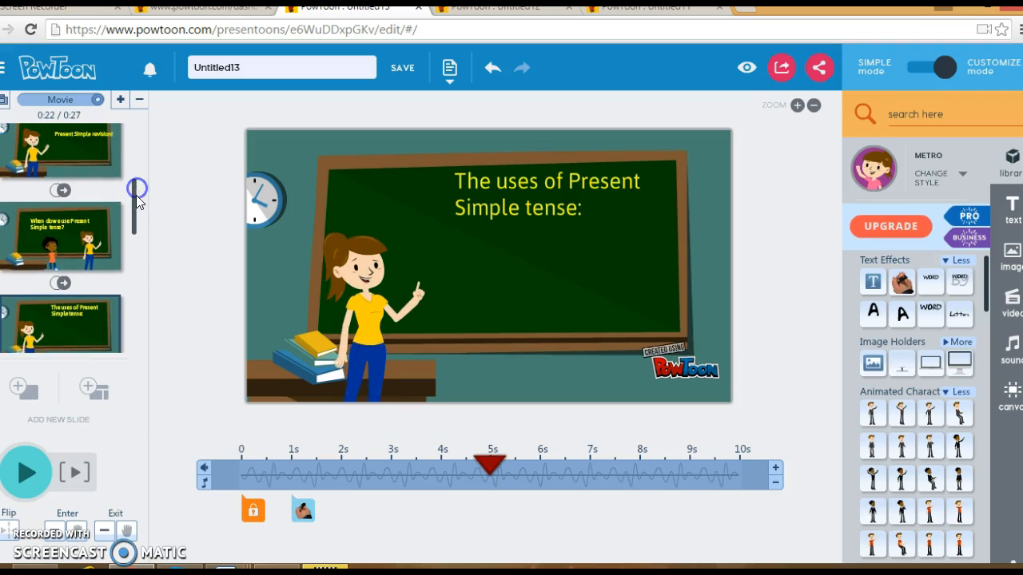
pyautogui.click(76, 161)
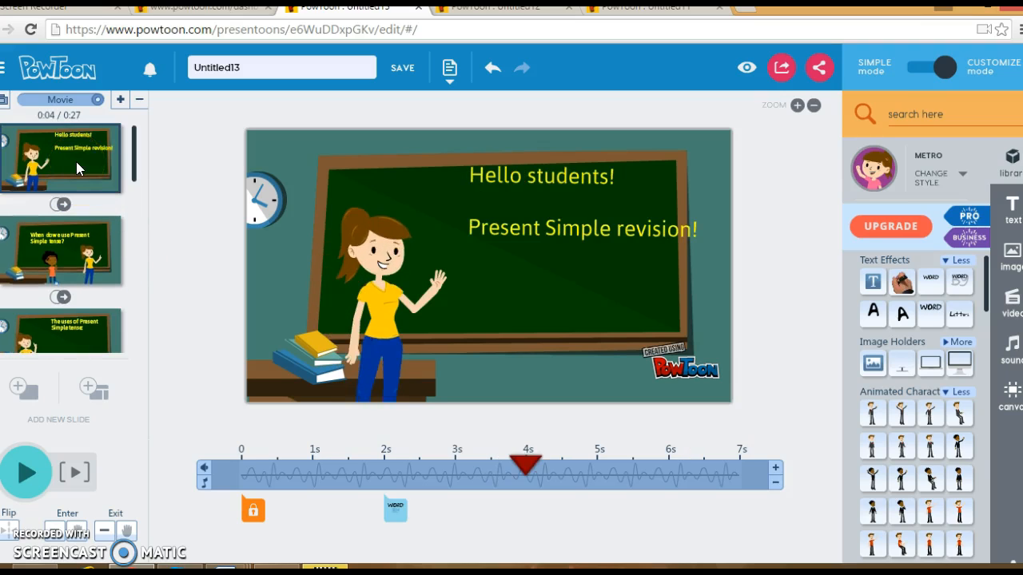
pyautogui.moveTo(523, 463); pyautogui.dragTo(238, 450)
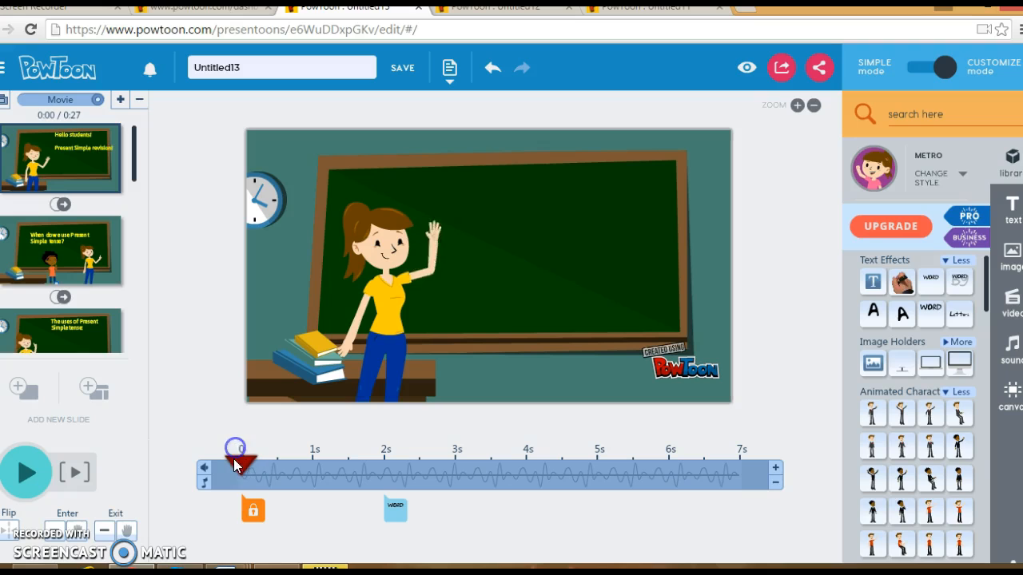
pyautogui.click(19, 478)
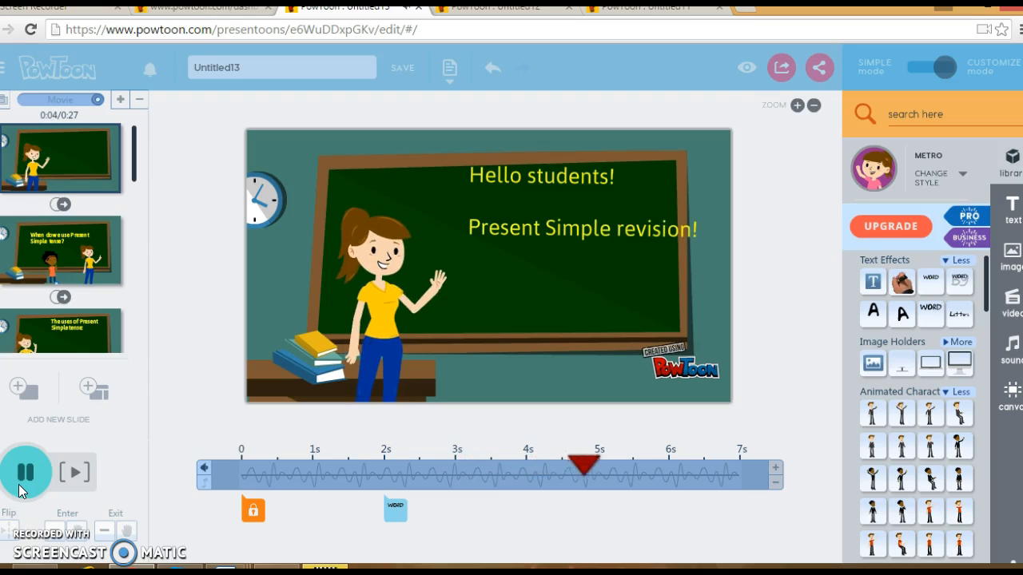
pyautogui.click(26, 474)
pyautogui.click(81, 367)
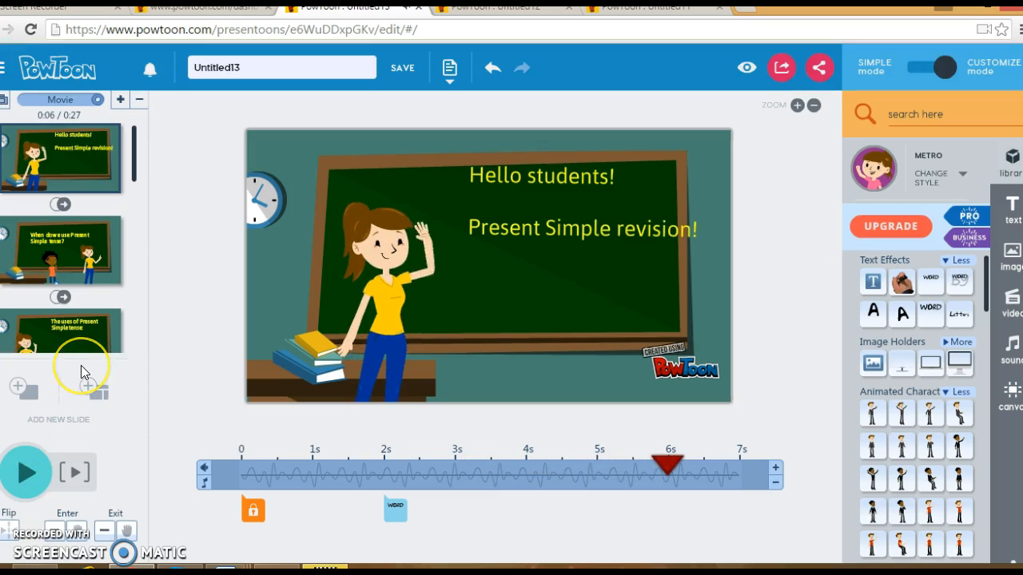
# Return to the third slide, review the available music tracks in the Sound Manager, and apply its current settings.
pyautogui.click(75, 334)
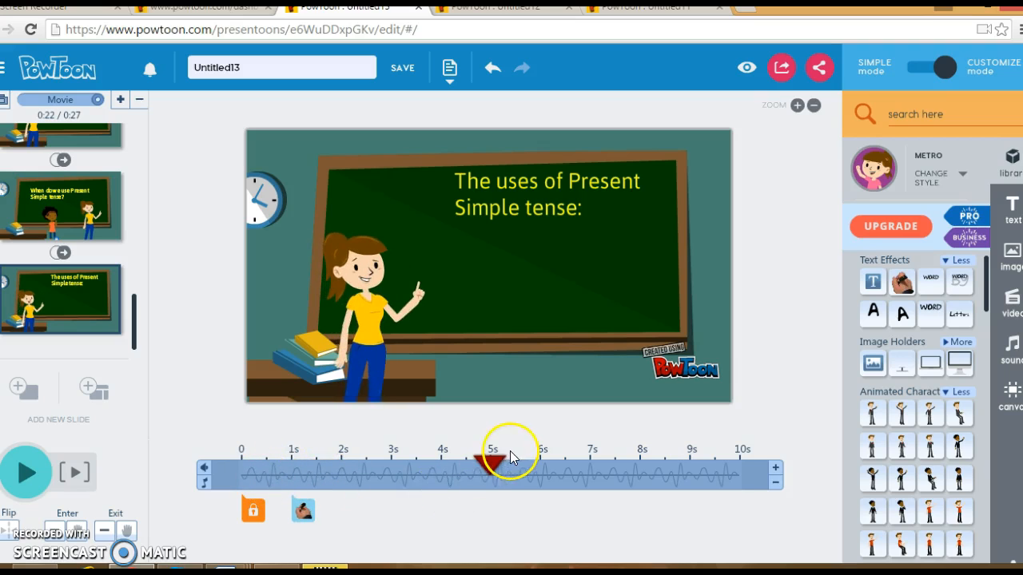
pyautogui.click(1012, 349)
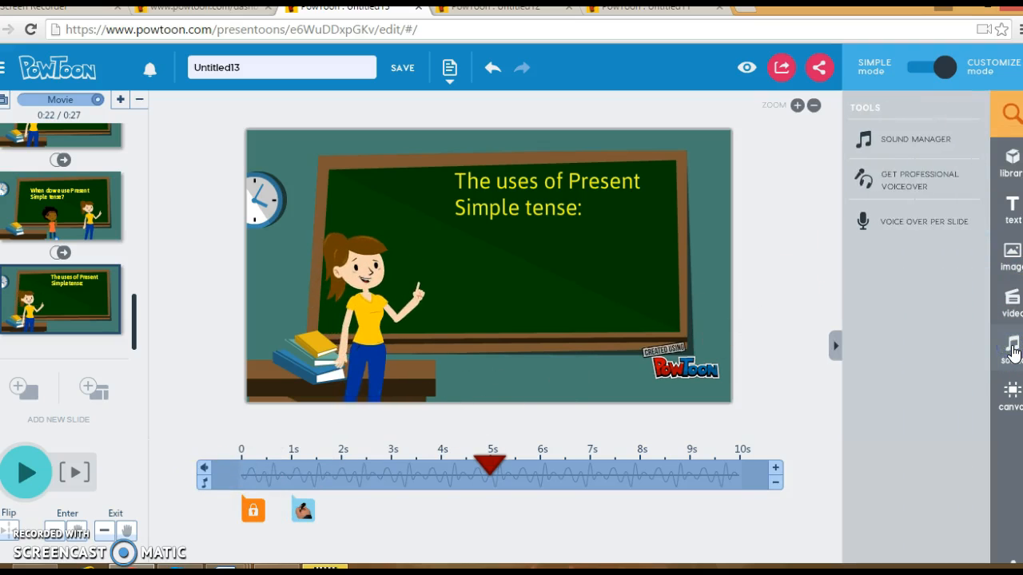
pyautogui.click(889, 139)
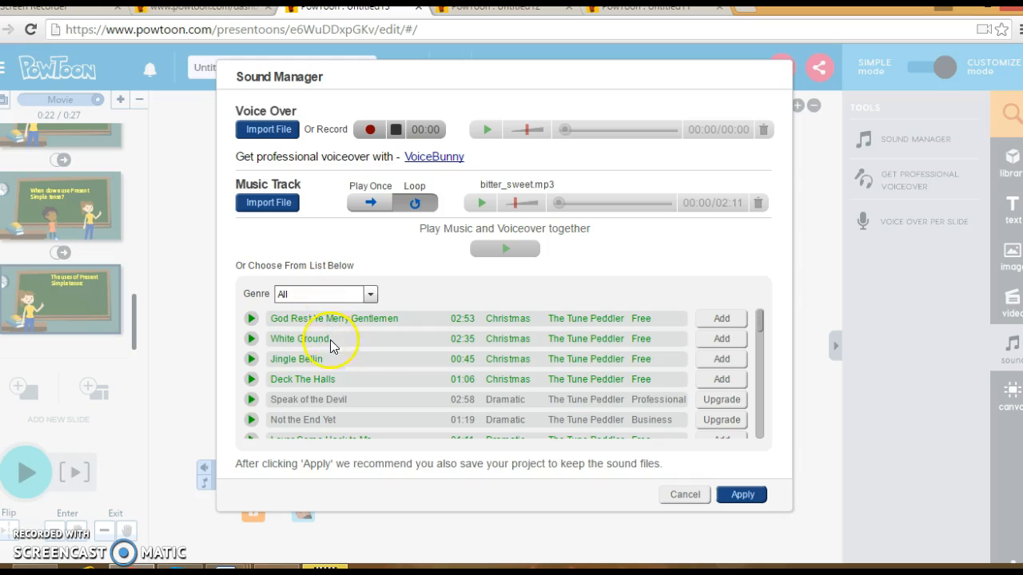
pyautogui.moveTo(761, 319)
pyautogui.mouseDown()
pyautogui.moveTo(755, 398)
pyautogui.moveTo(758, 311)
pyautogui.mouseUp()
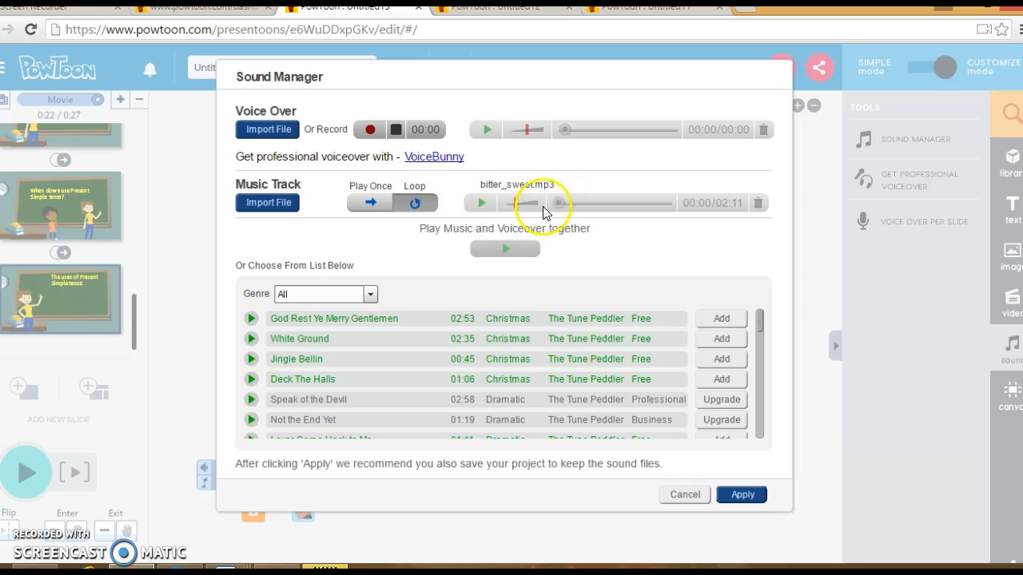
pyautogui.click(754, 494)
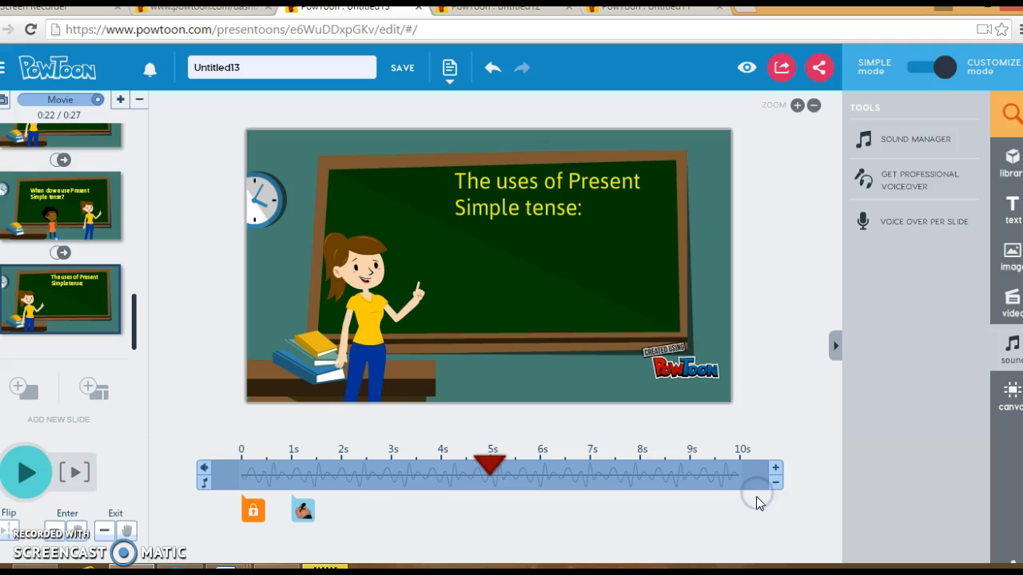
# Record a voice-over of about 5 seconds for the third slide, starting from the slide's beginning.
pyautogui.moveTo(490, 463); pyautogui.dragTo(241, 466)
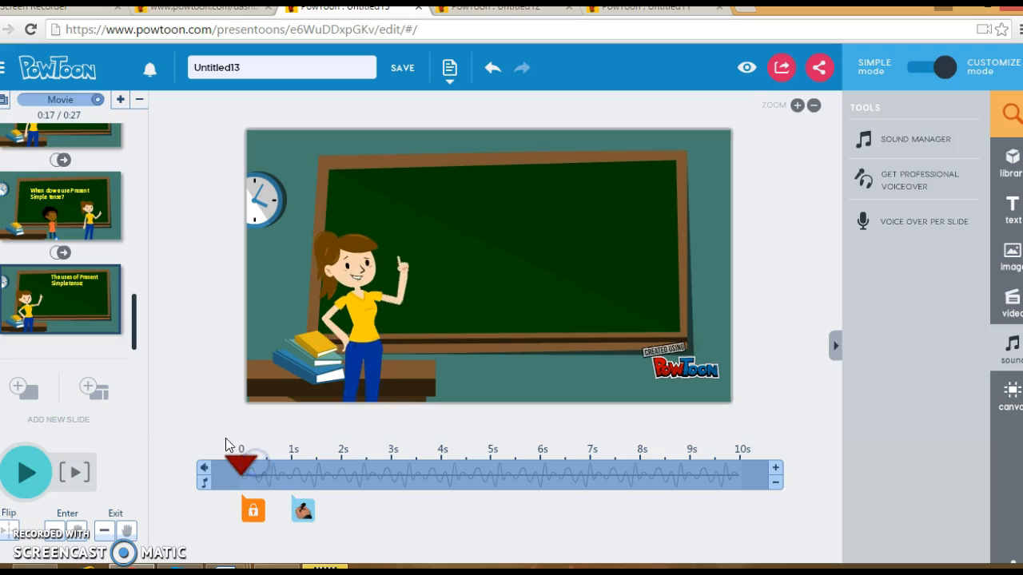
pyautogui.click(70, 211)
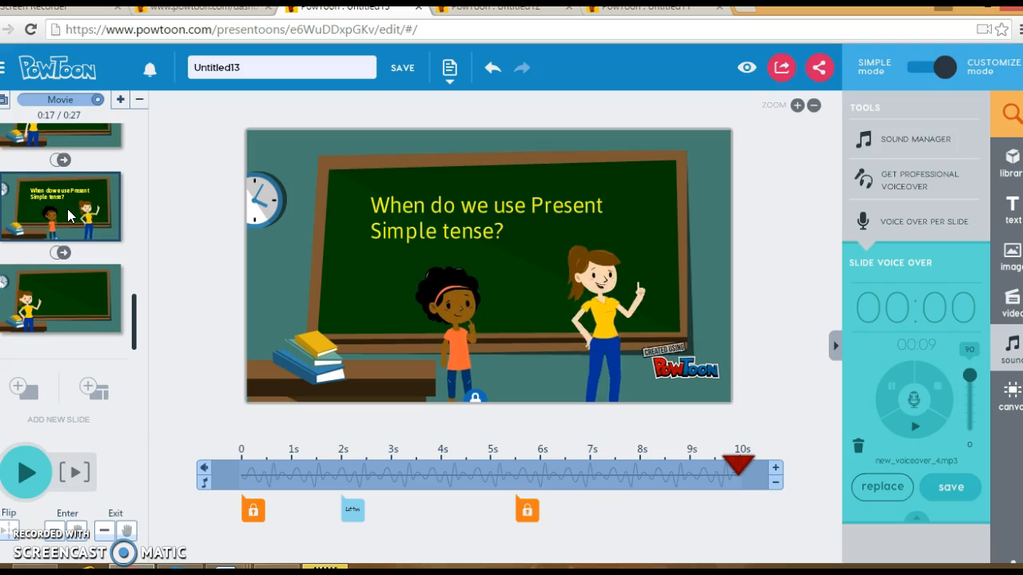
pyautogui.click(50, 288)
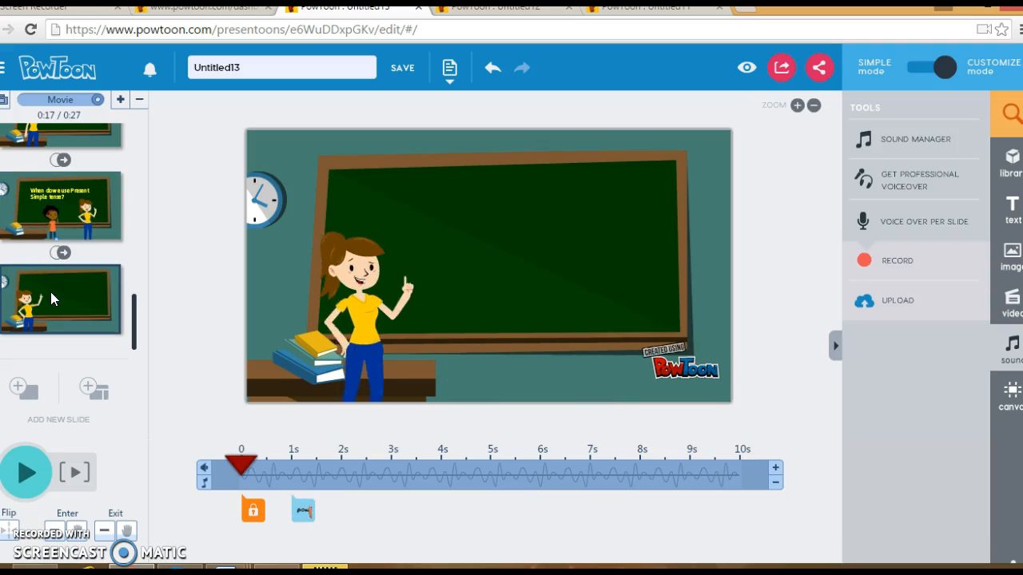
pyautogui.click(920, 228)
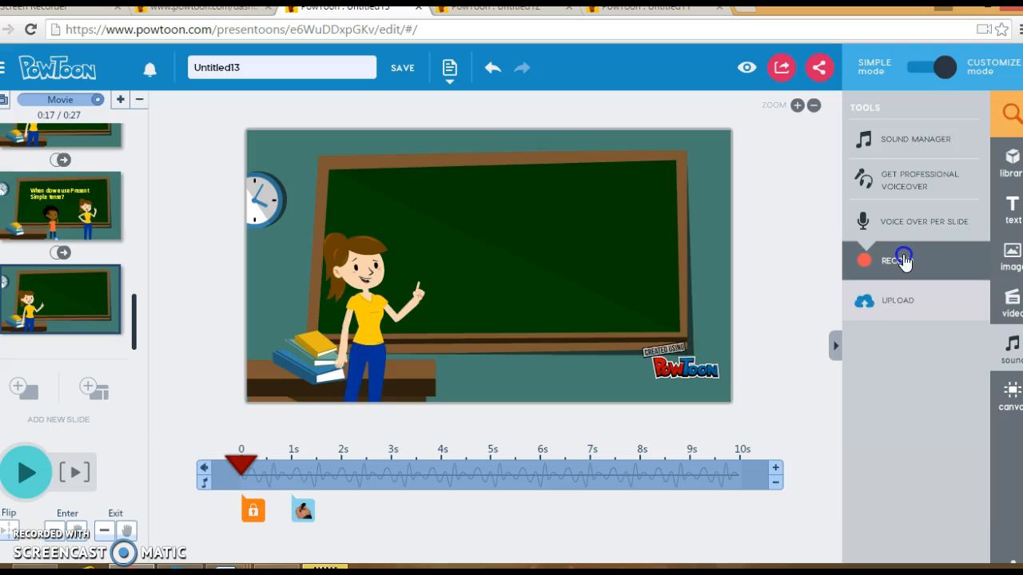
pyautogui.click(903, 258)
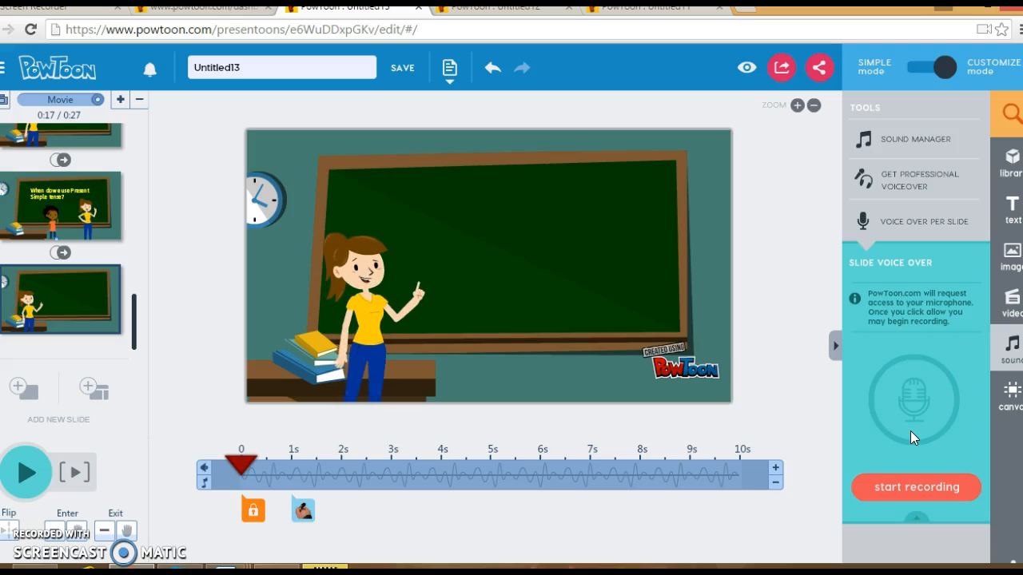
pyautogui.click(901, 479)
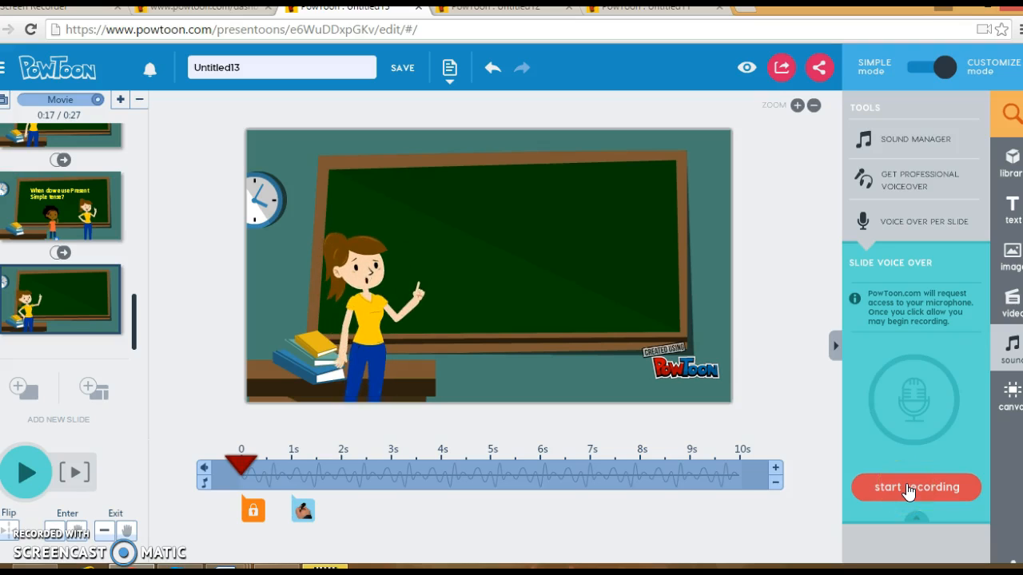
pyautogui.click(908, 489)
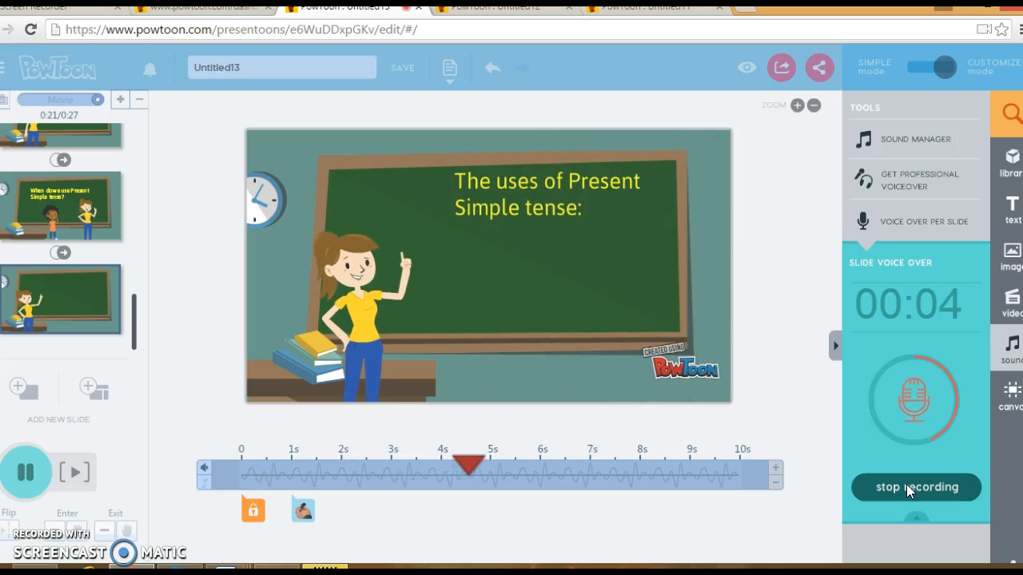
pyautogui.click(906, 487)
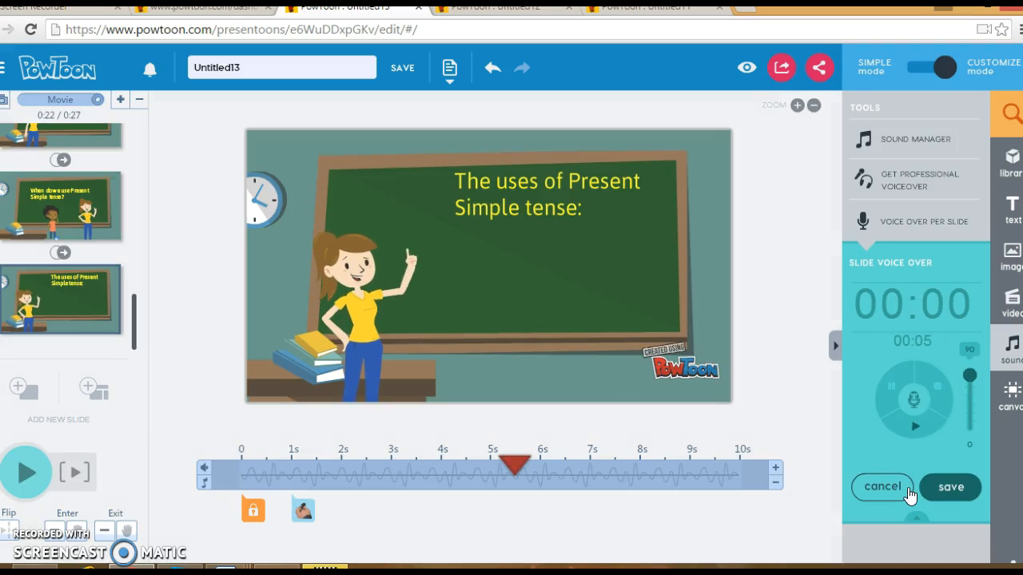
# Play back the recorded voice-over and try to save it to the third slide.
pyautogui.click(912, 432)
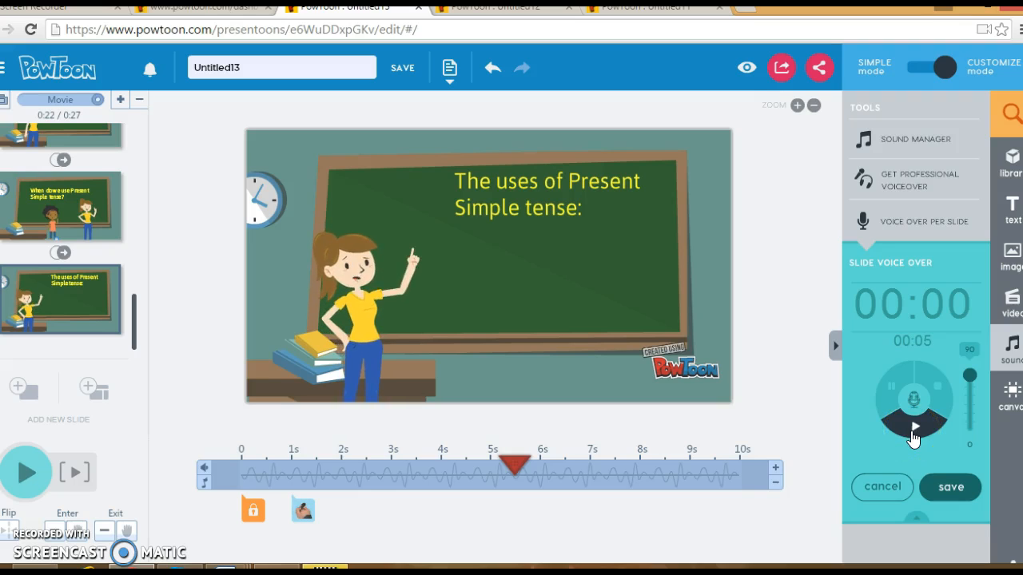
pyautogui.click(915, 429)
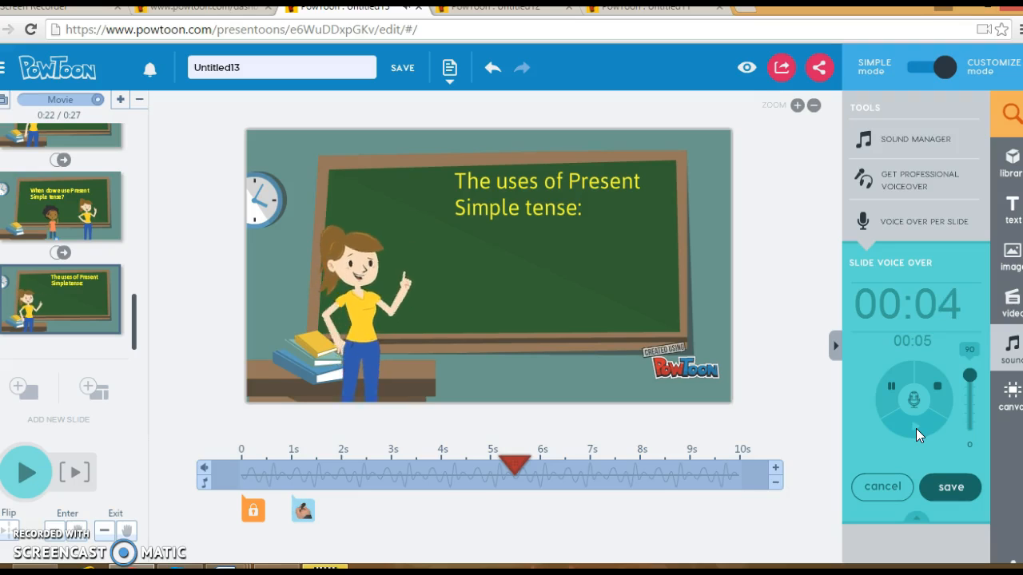
pyautogui.click(951, 489)
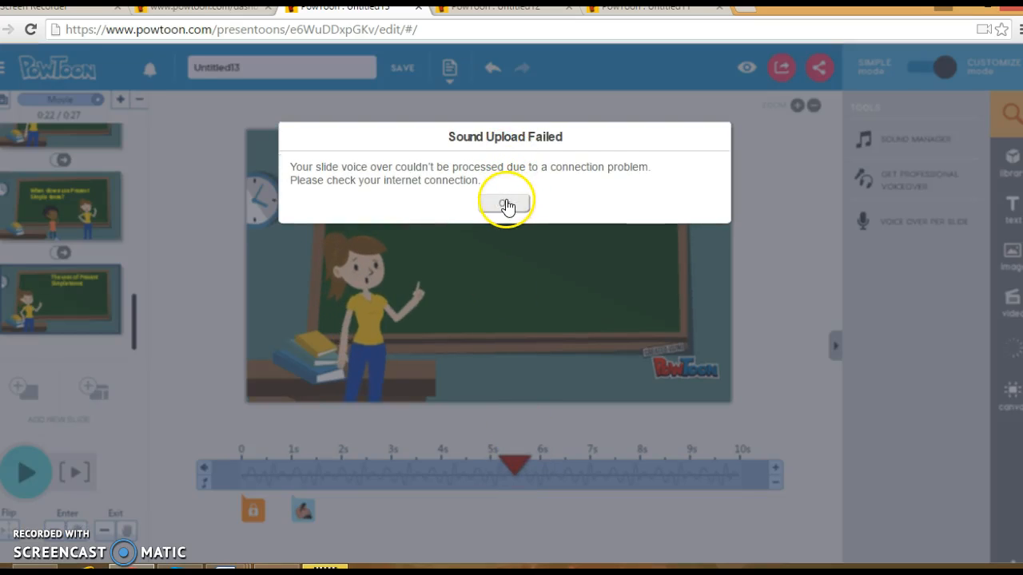
pyautogui.click(505, 205)
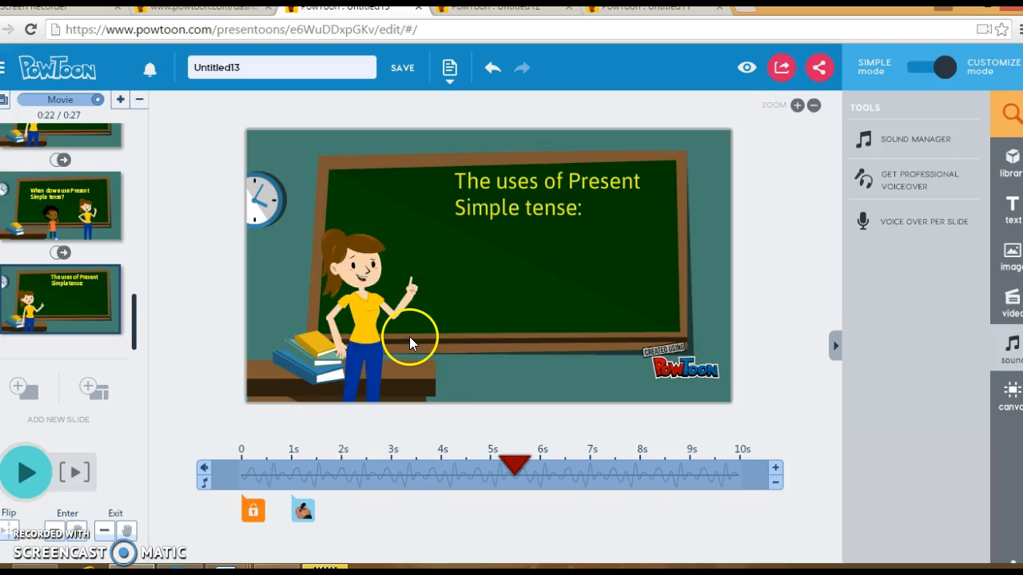
# Replay the third slide from its beginning and pause it at about 6 seconds.
pyautogui.moveTo(513, 467); pyautogui.dragTo(239, 465)
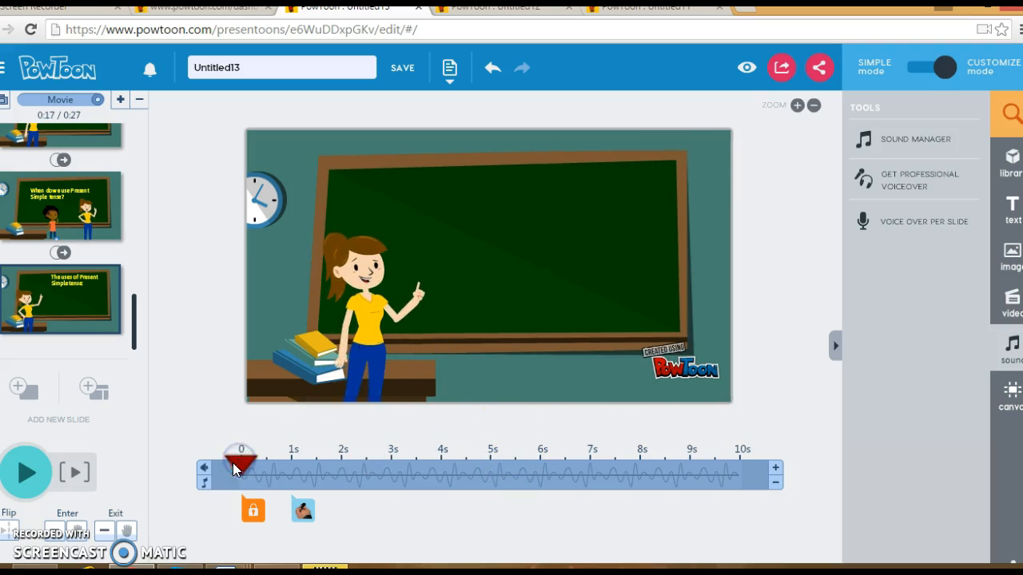
pyautogui.click(24, 473)
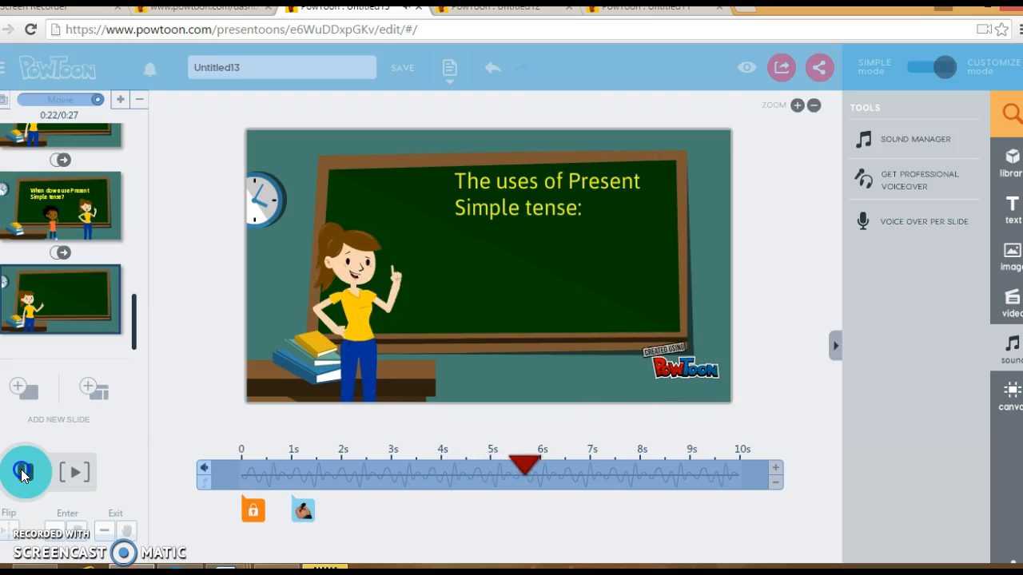
pyautogui.click(24, 473)
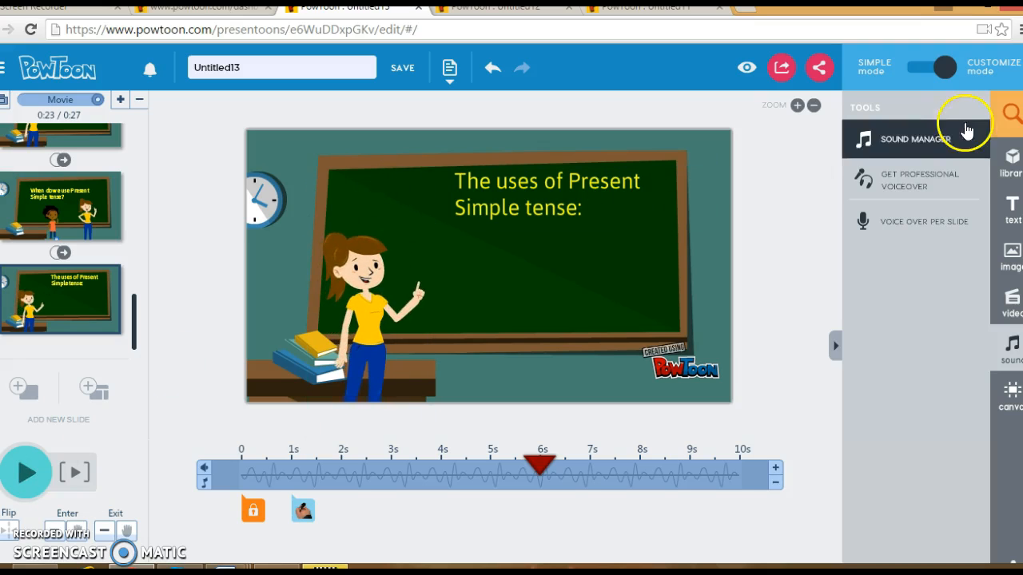
# Add a plain text at 6 seconds on the third slide's chalkboard, reading "to talk about daily routines".
pyautogui.click(1008, 164)
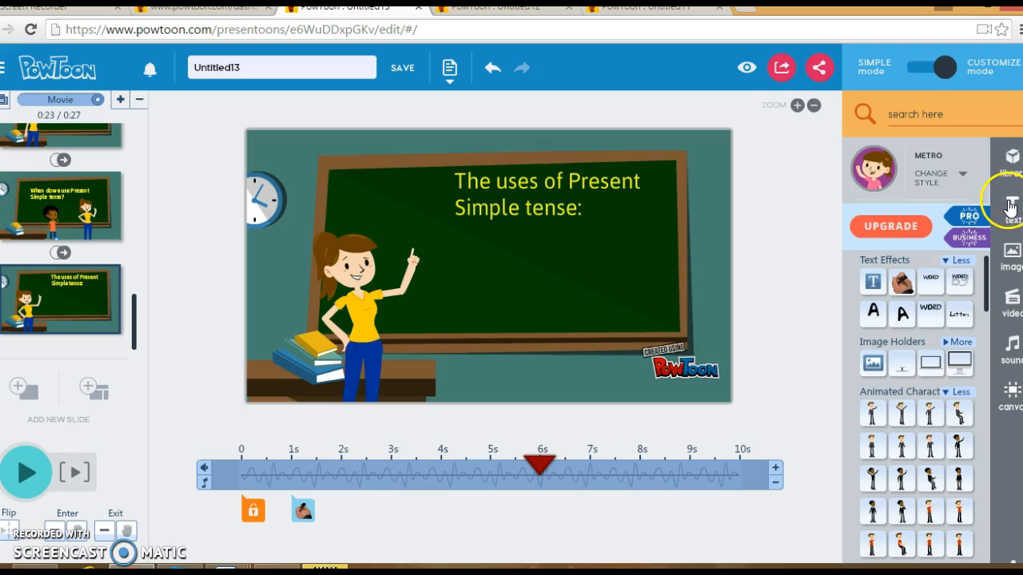
pyautogui.click(1010, 215)
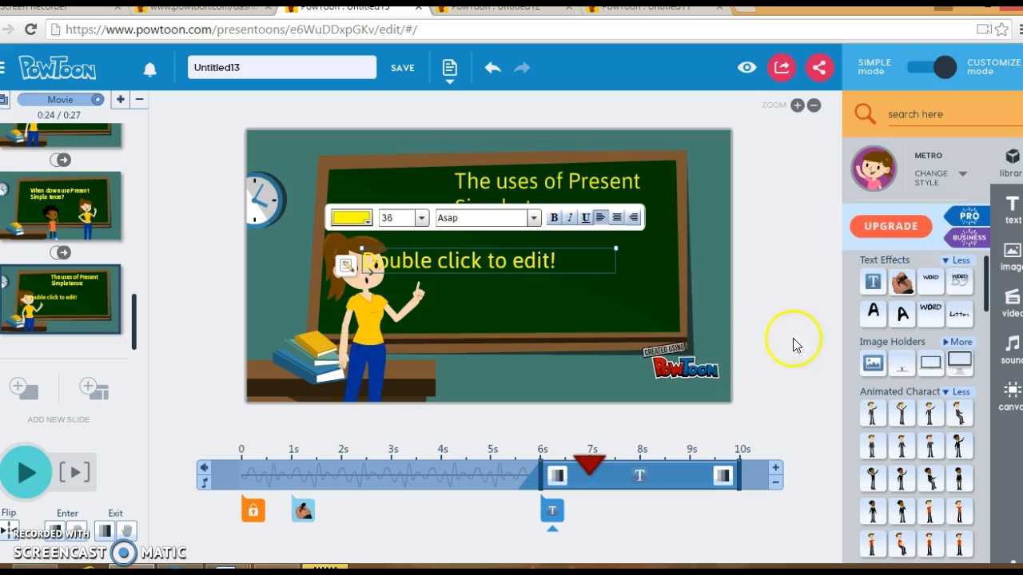
pyautogui.doubleClick(560, 263)
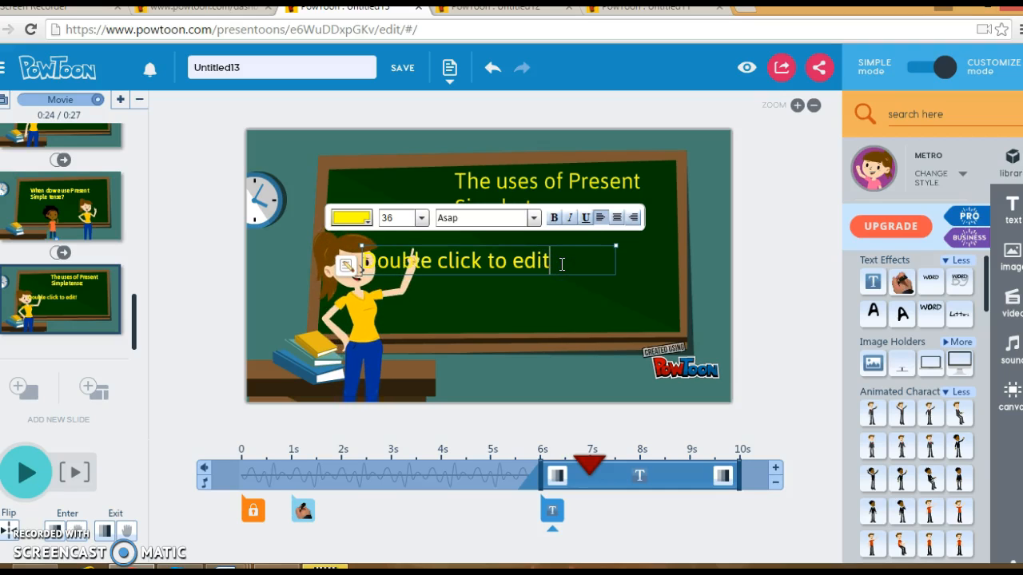
pyautogui.hotkey('ctrl', 'a')
pyautogui.press('BackSpace')
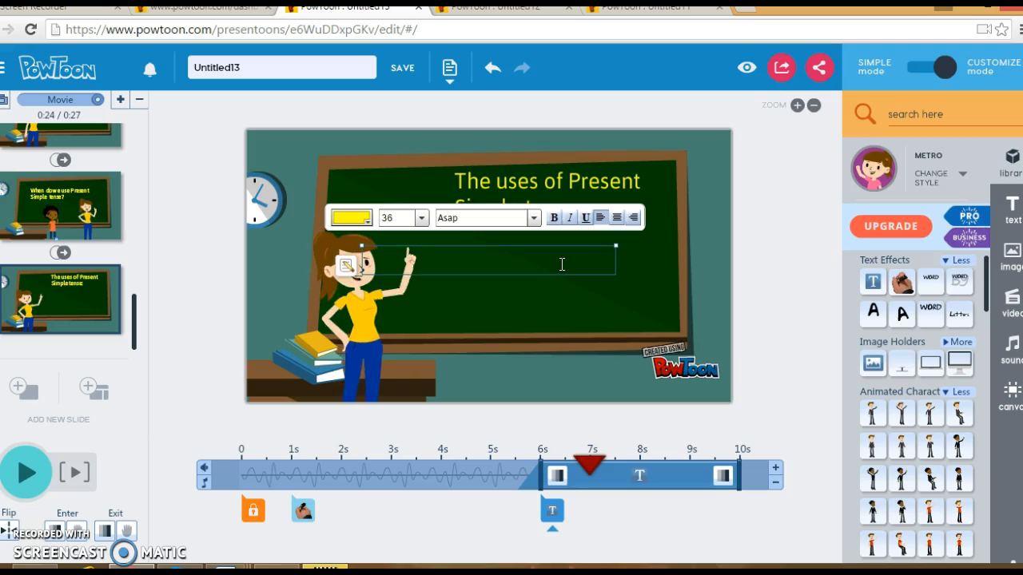
pyautogui.write('to tal')
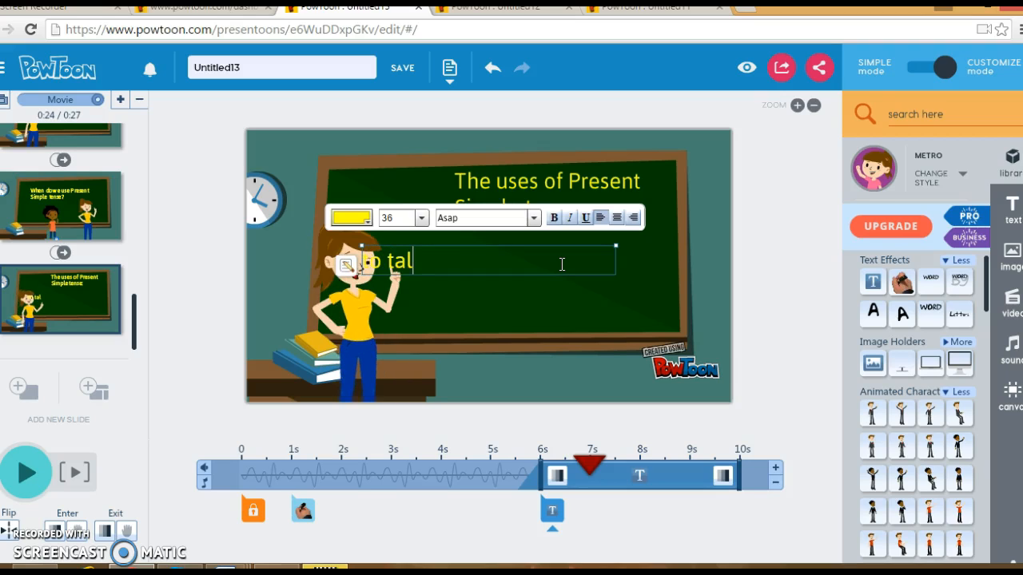
pyautogui.write('k about dail')
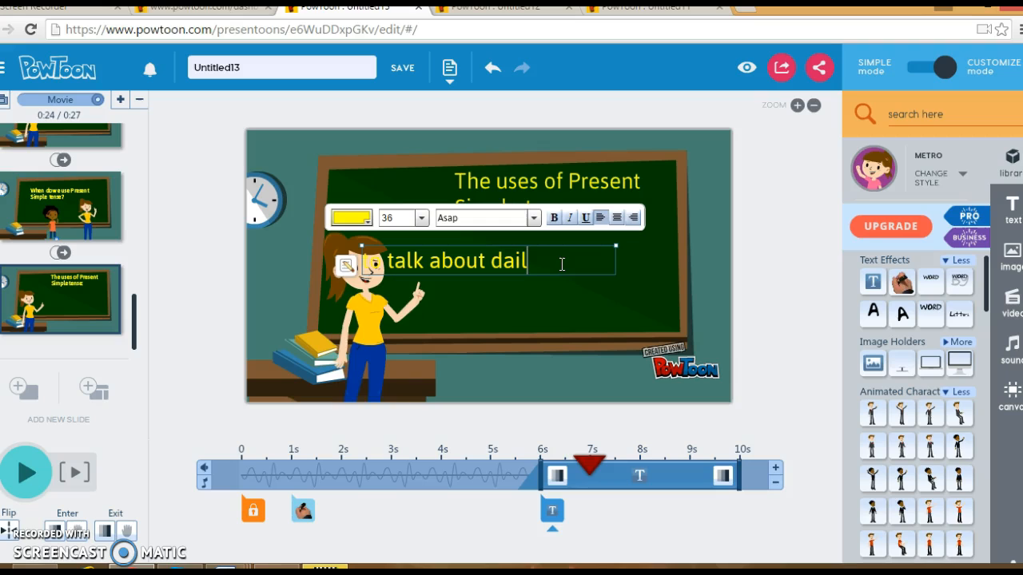
pyautogui.write('y routines')
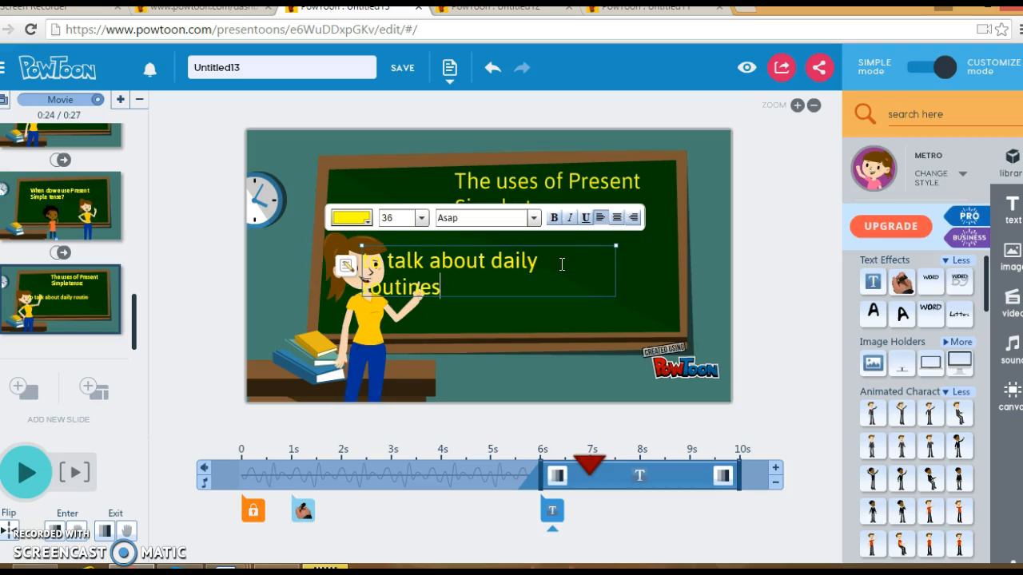
# Set the font size of the "to talk about daily routines" text to 22.
pyautogui.click(422, 218)
pyautogui.scroll(2, 399, 240)
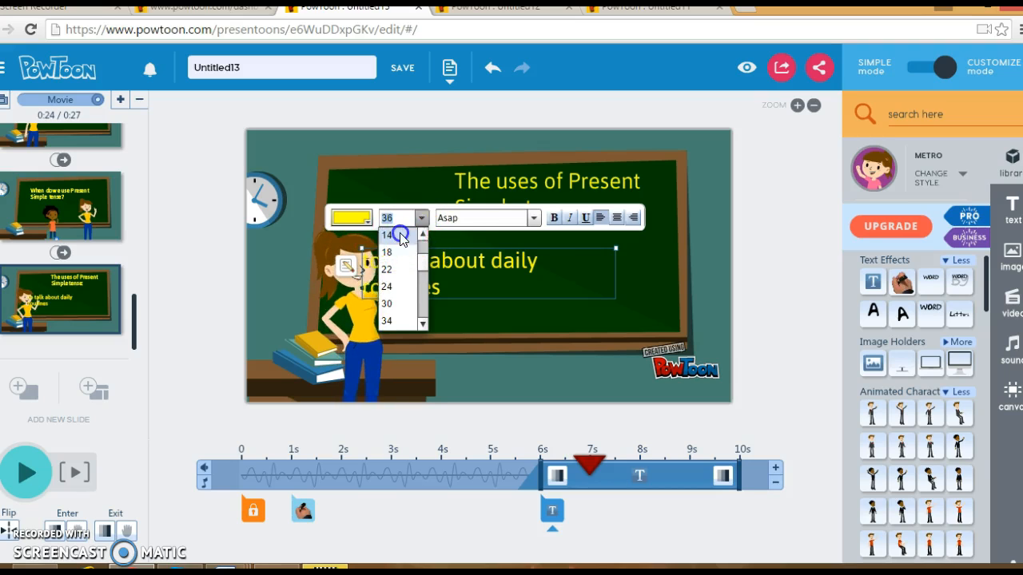
pyautogui.click(400, 235)
pyautogui.click(422, 221)
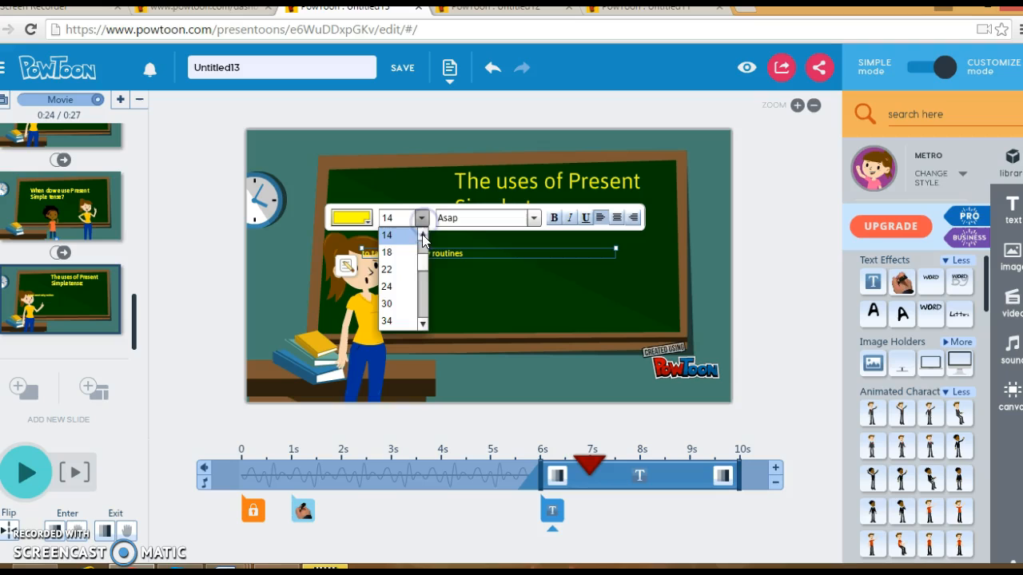
pyautogui.click(410, 272)
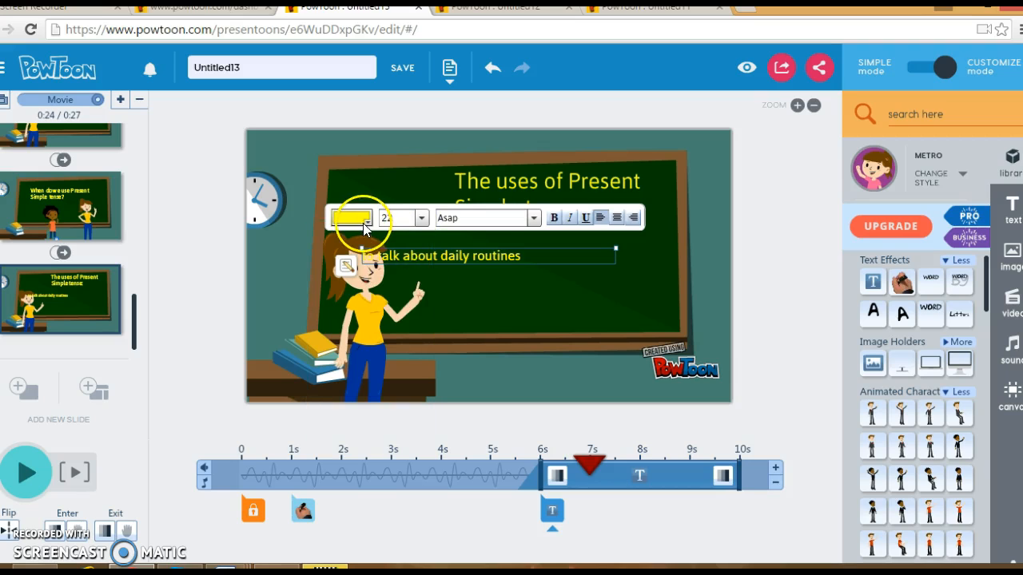
# Colour the "to talk about daily routines" text pinkish red and make it bold.
pyautogui.click(363, 219)
pyautogui.click(400, 277)
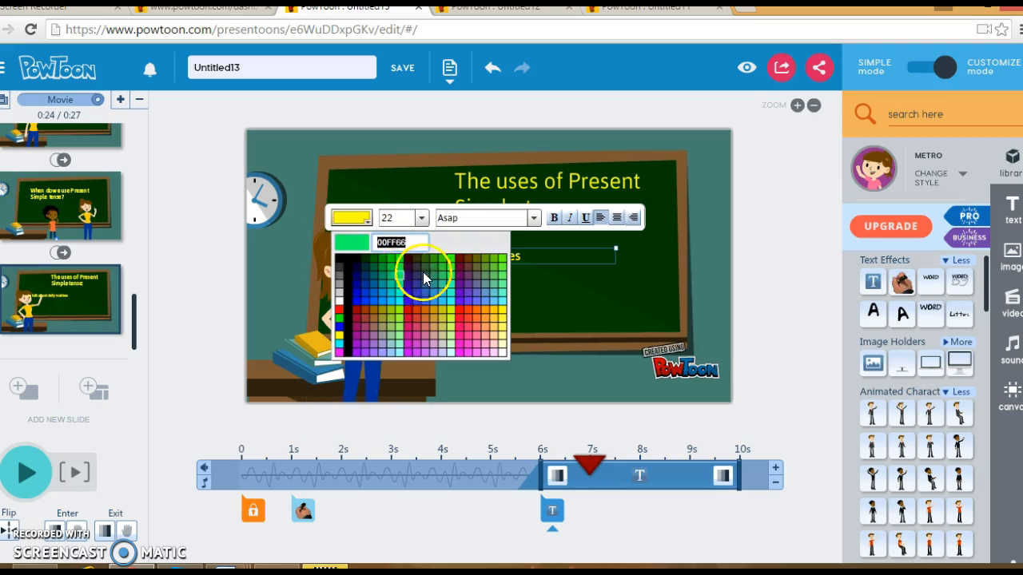
pyautogui.moveTo(489, 334); pyautogui.dragTo(468, 323)
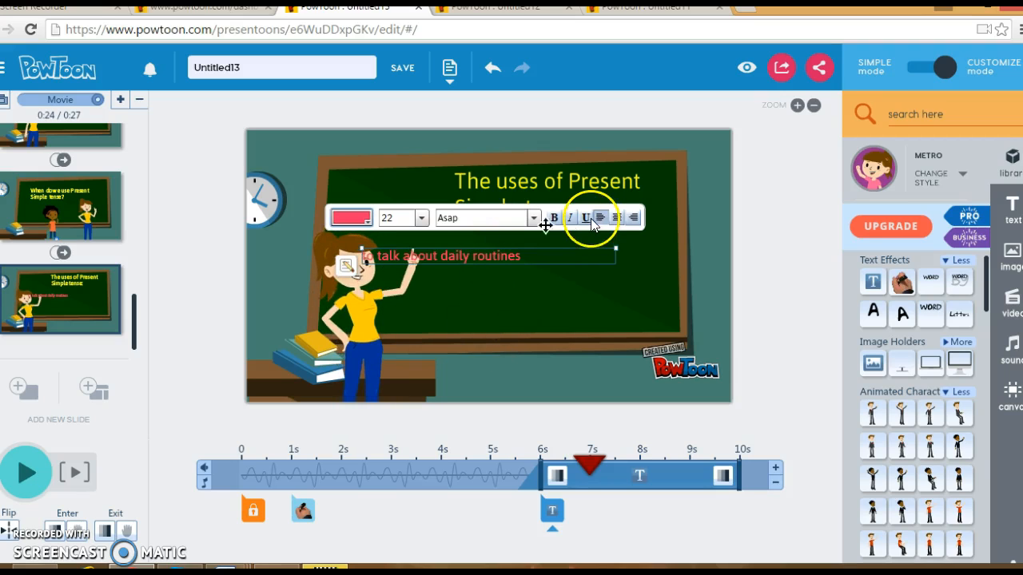
pyautogui.click(555, 218)
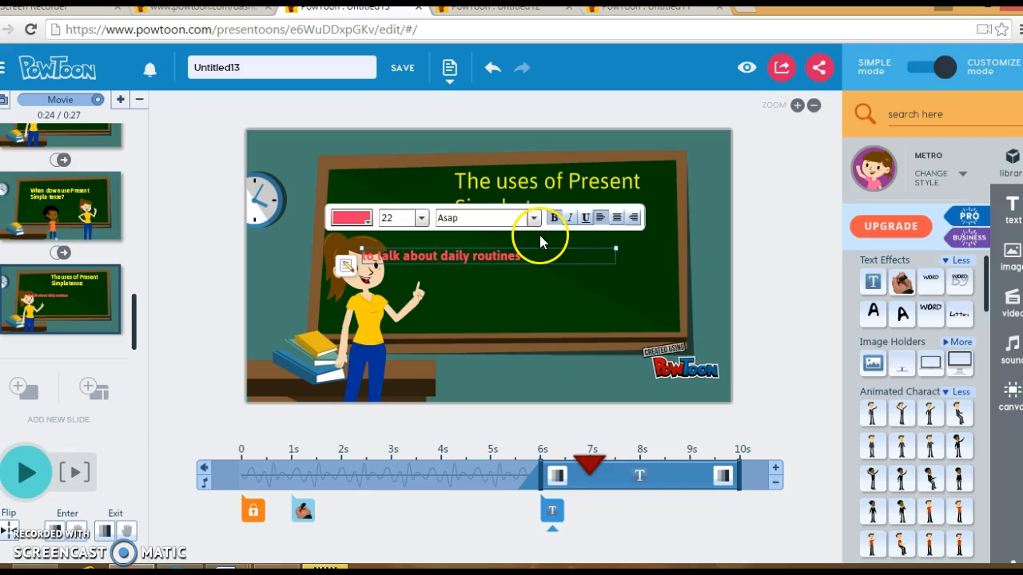
pyautogui.click(556, 284)
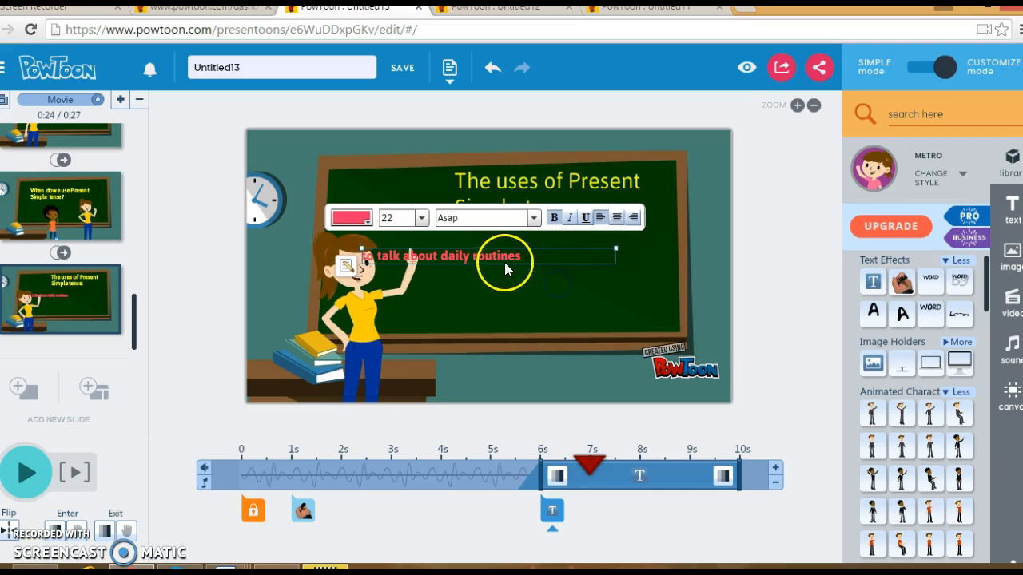
# Move the "to talk about daily routines" text to just below the "The uses of Present Simple tense:" heading.
pyautogui.click(496, 294)
pyautogui.moveTo(474, 256); pyautogui.dragTo(558, 245)
pyautogui.click(556, 265)
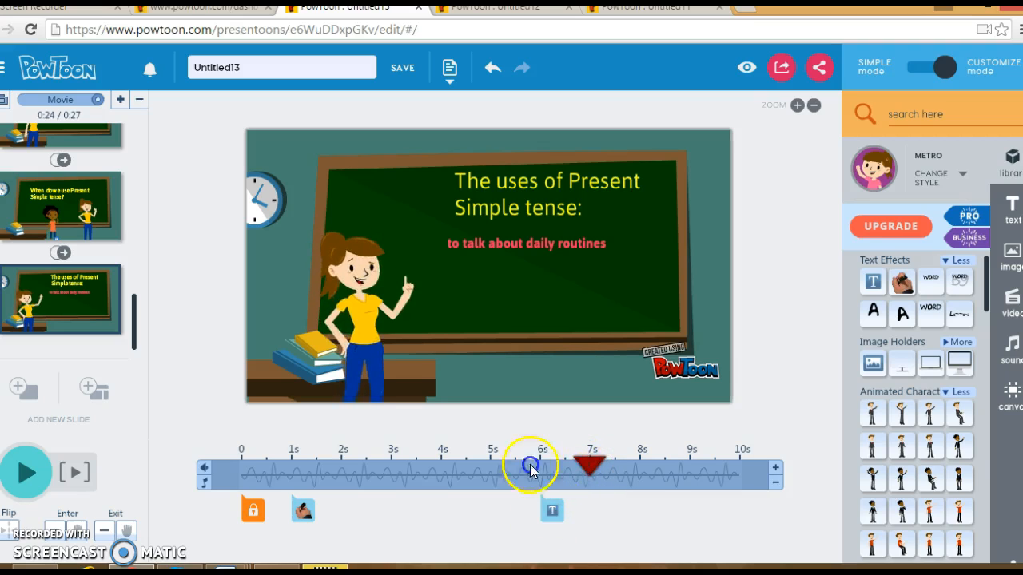
# Rewind the third slide a few seconds, replay it and pause at about 6 seconds to check the new text.
pyautogui.click(456, 467)
pyautogui.moveTo(431, 463)
pyautogui.mouseDown()
pyautogui.moveTo(399, 463)
pyautogui.moveTo(412, 463)
pyautogui.mouseUp()
pyautogui.click(27, 477)
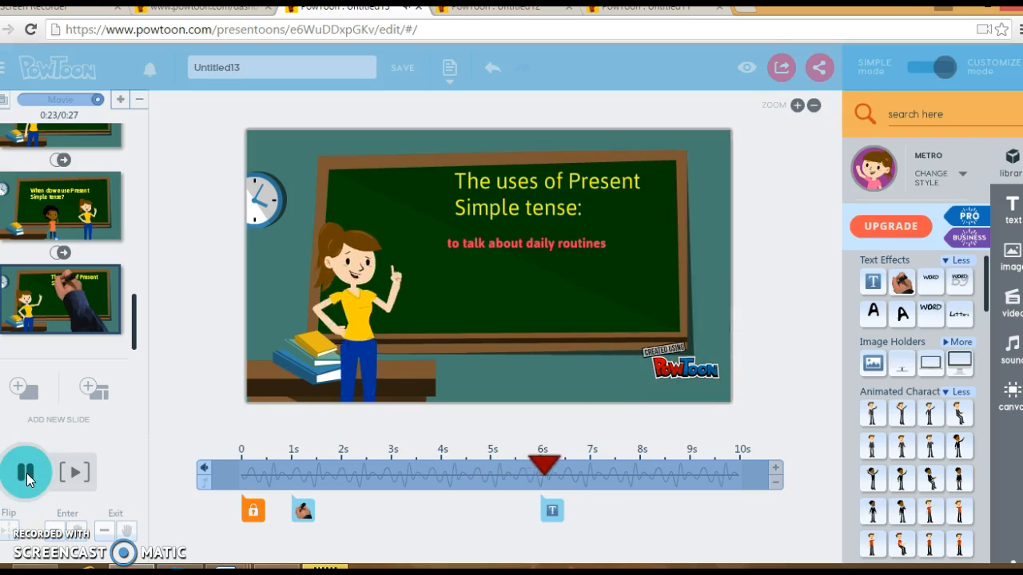
pyautogui.click(26, 477)
pyautogui.click(547, 438)
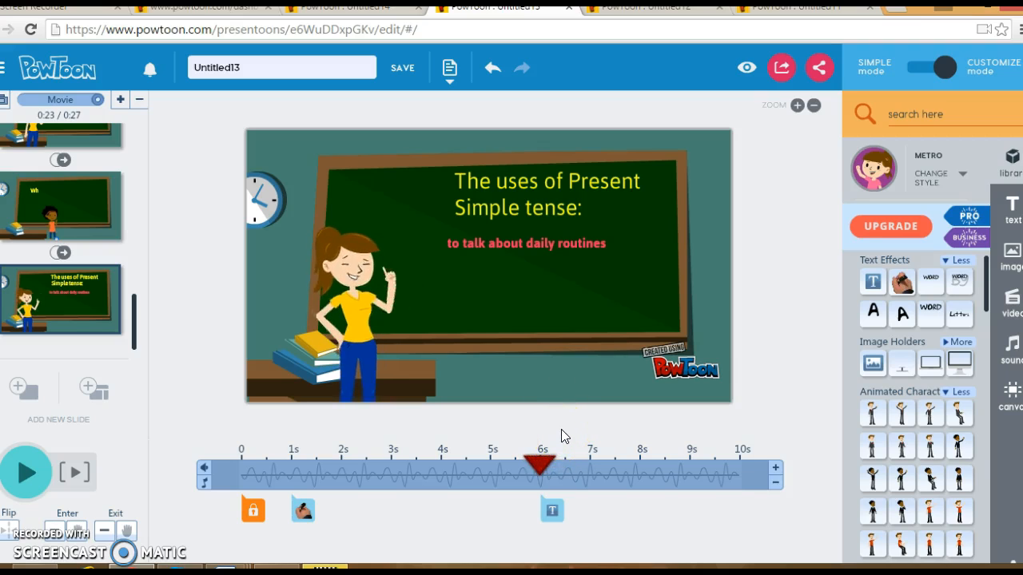
pyautogui.click(504, 246)
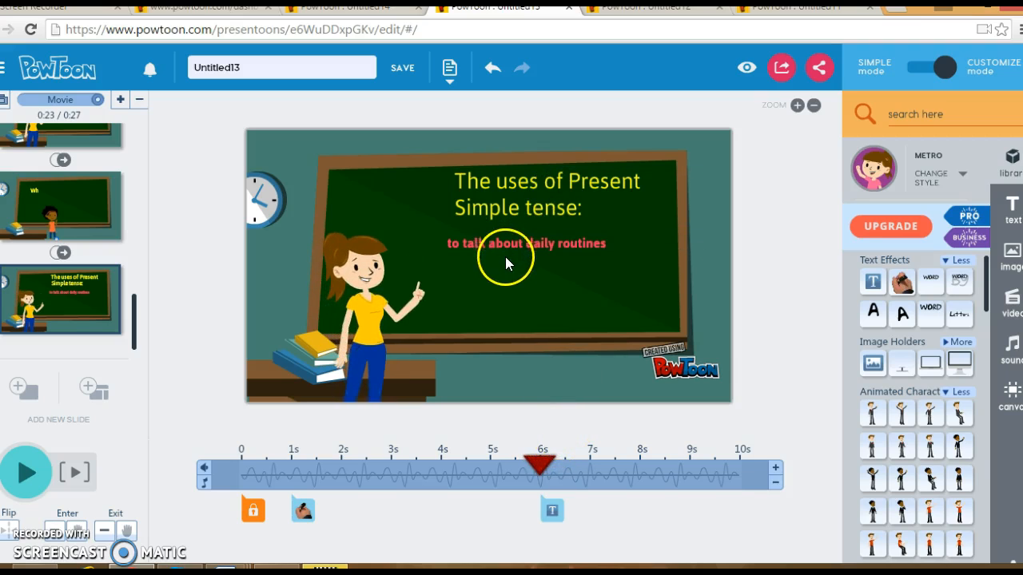
pyautogui.click(534, 349)
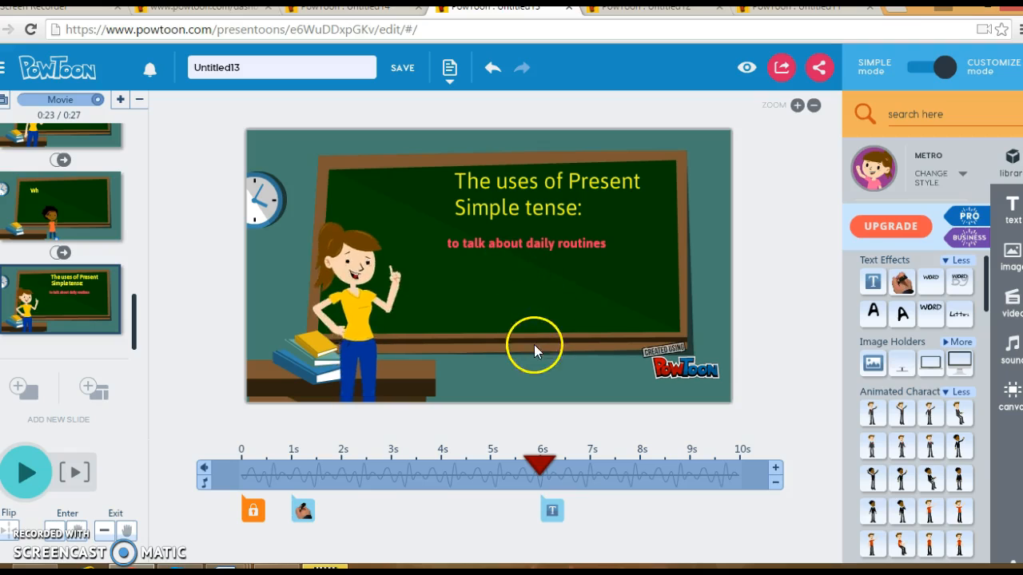
# Try to replace the third slide's recorded voice-over.
pyautogui.click(1011, 346)
pyautogui.click(922, 224)
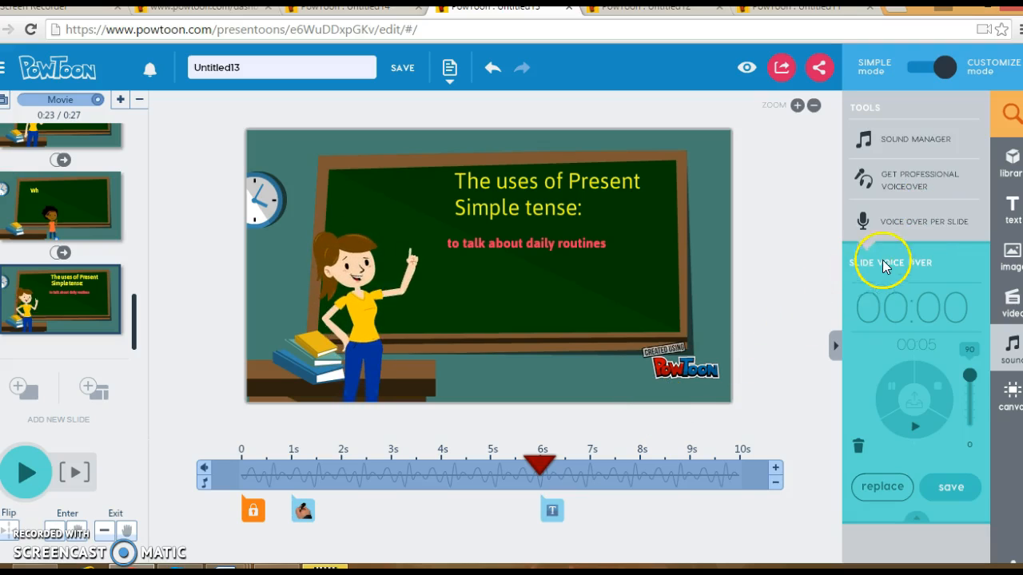
pyautogui.click(876, 493)
pyautogui.click(879, 487)
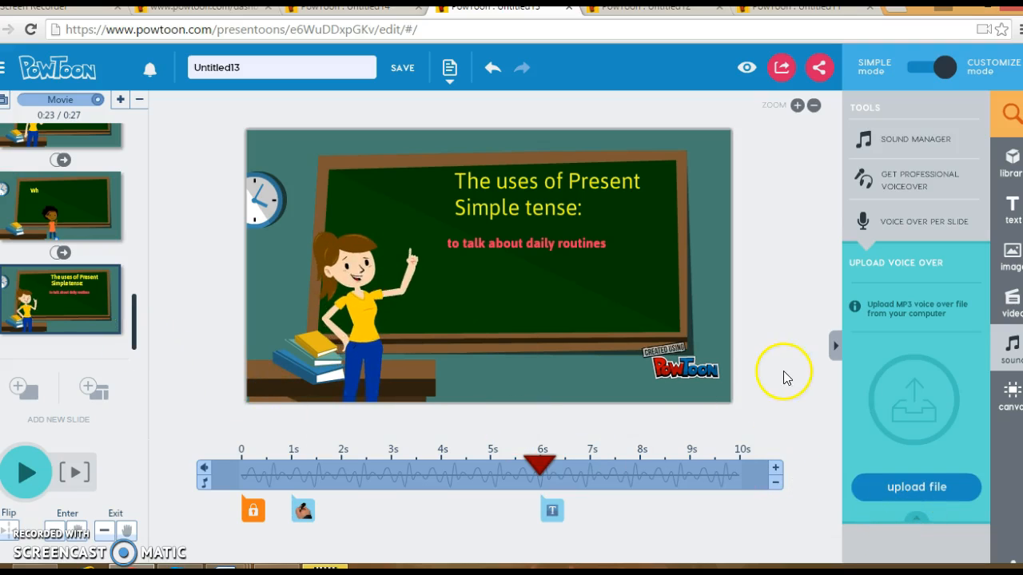
pyautogui.click(831, 352)
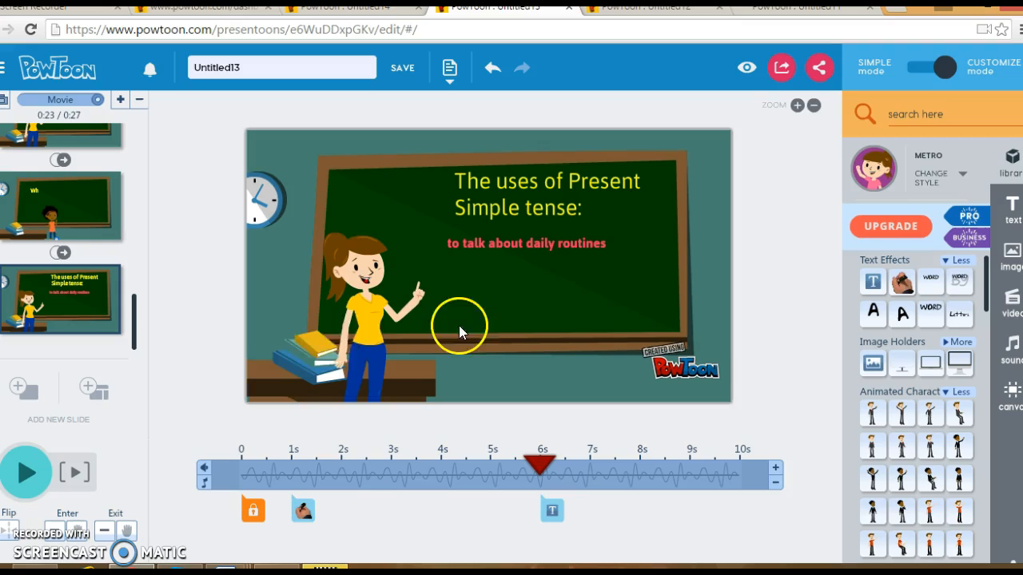
# Preview the whole presentation from the first slide, pausing near the end of the third slide, and close the preview.
pyautogui.moveTo(135, 340); pyautogui.dragTo(137, 158)
pyautogui.click(96, 162)
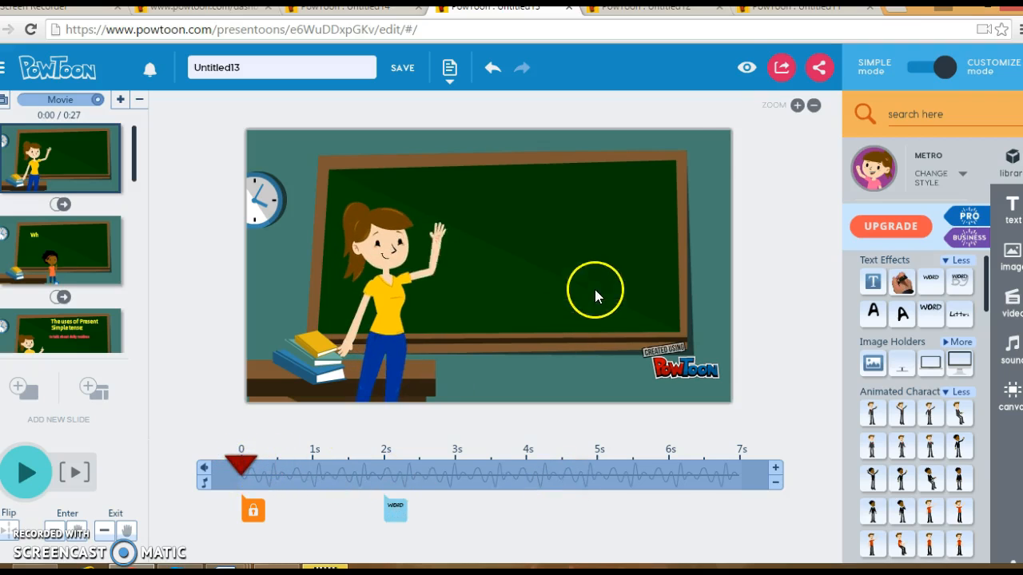
pyautogui.click(747, 71)
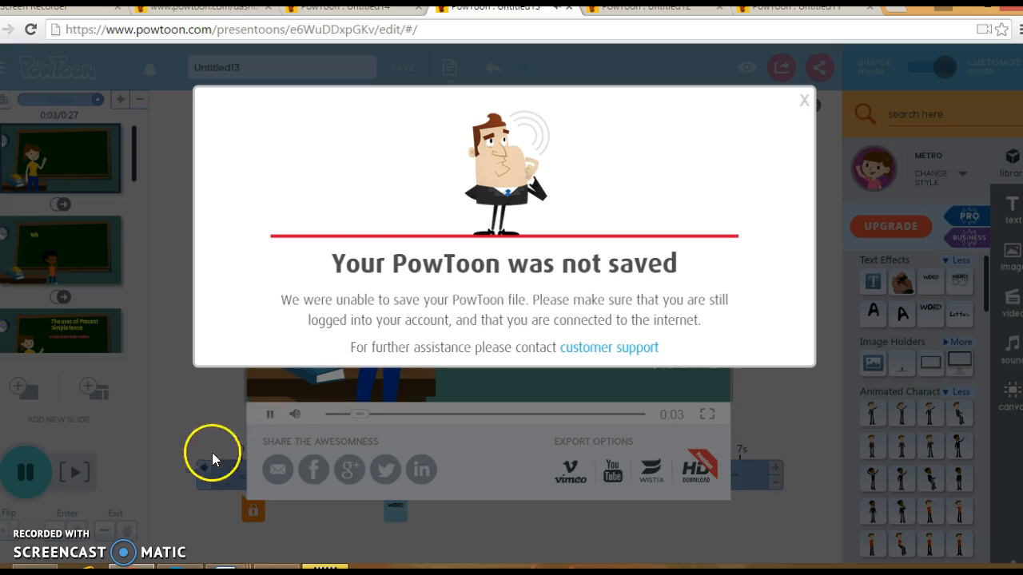
pyautogui.click(354, 426)
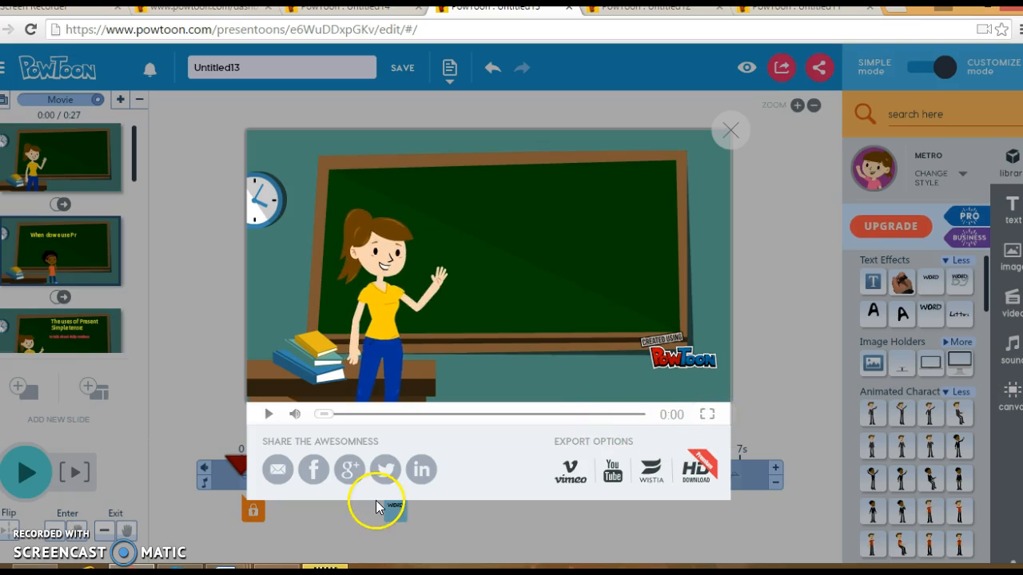
pyautogui.click(265, 415)
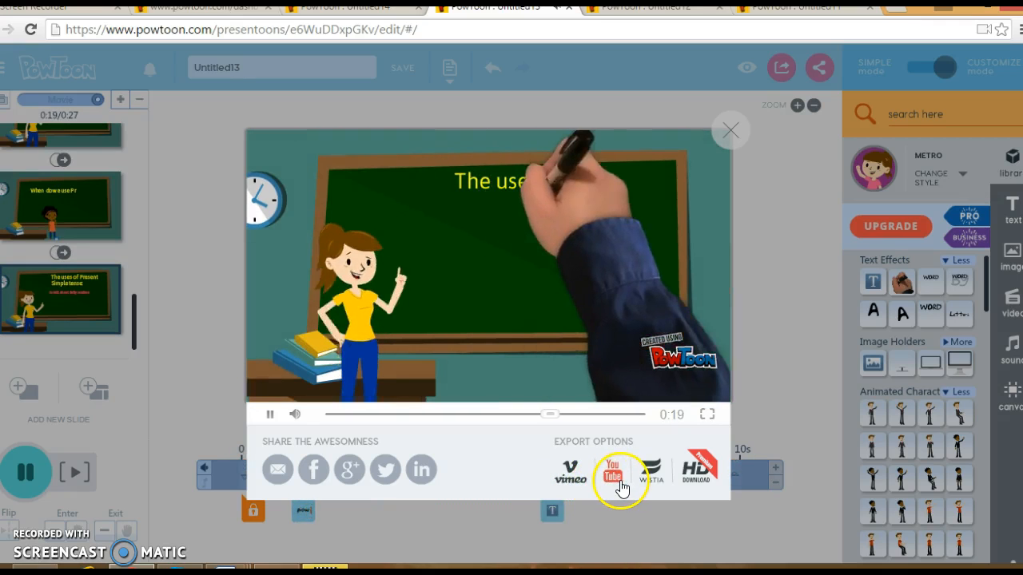
pyautogui.click(270, 416)
pyautogui.click(324, 387)
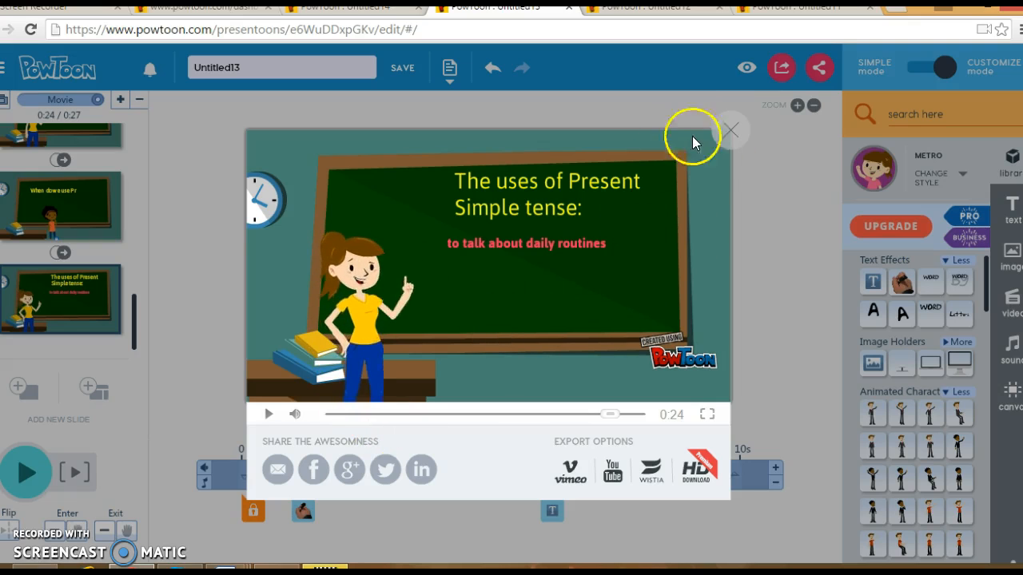
pyautogui.click(736, 134)
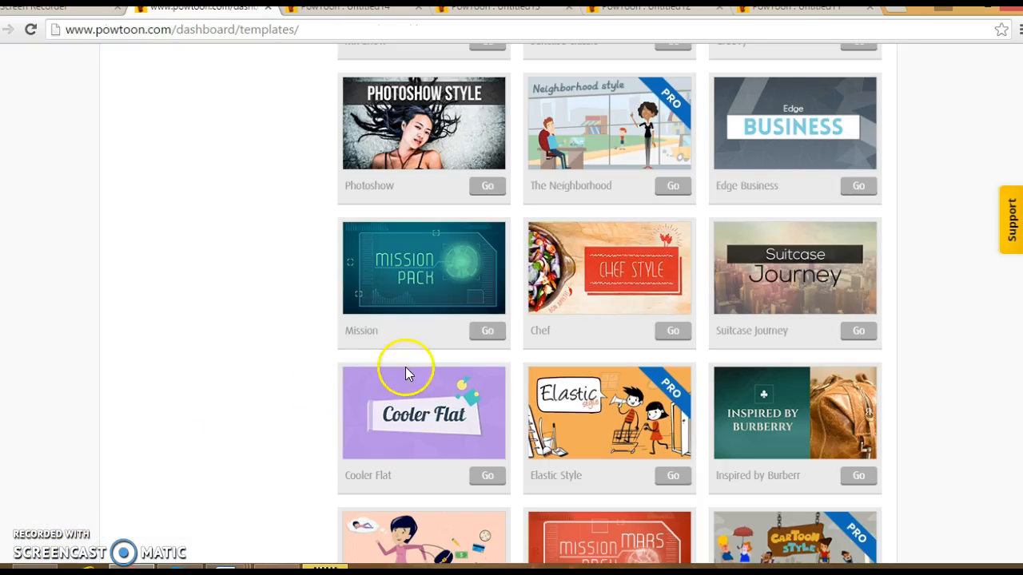
# Create a new presentation from the Mission template on the templates page.
pyautogui.scroll(2, 423, 302)
pyautogui.scroll(-2, 423, 302)
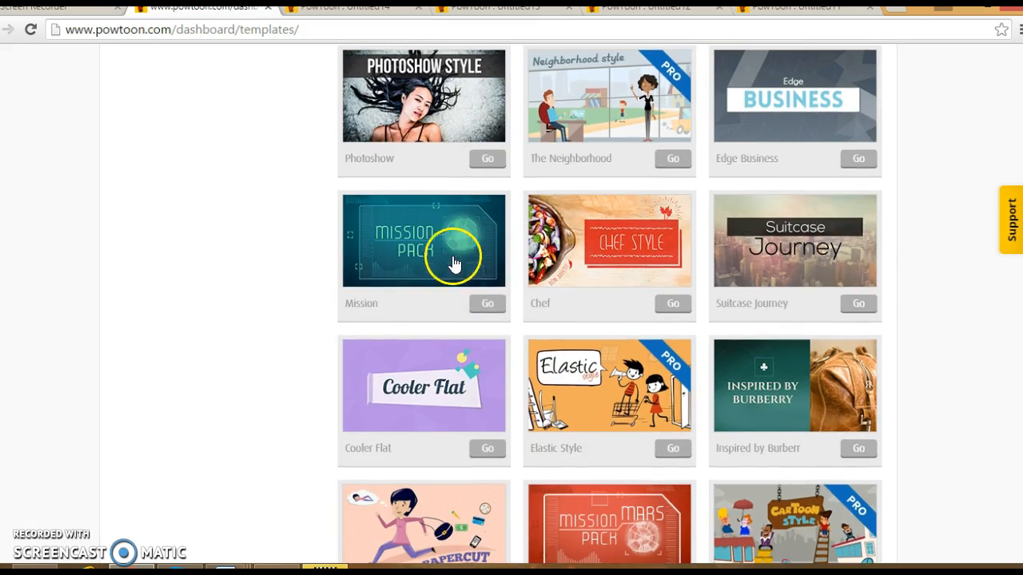
pyautogui.click(483, 308)
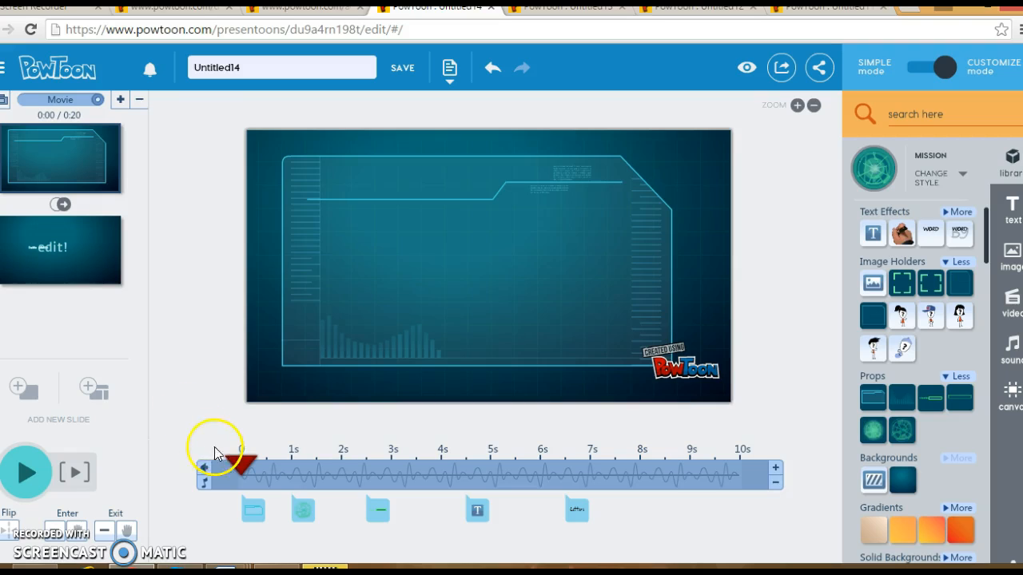
# Play the Mission presentation through its first slide into the second, pause it and return to the first slide.
pyautogui.click(30, 478)
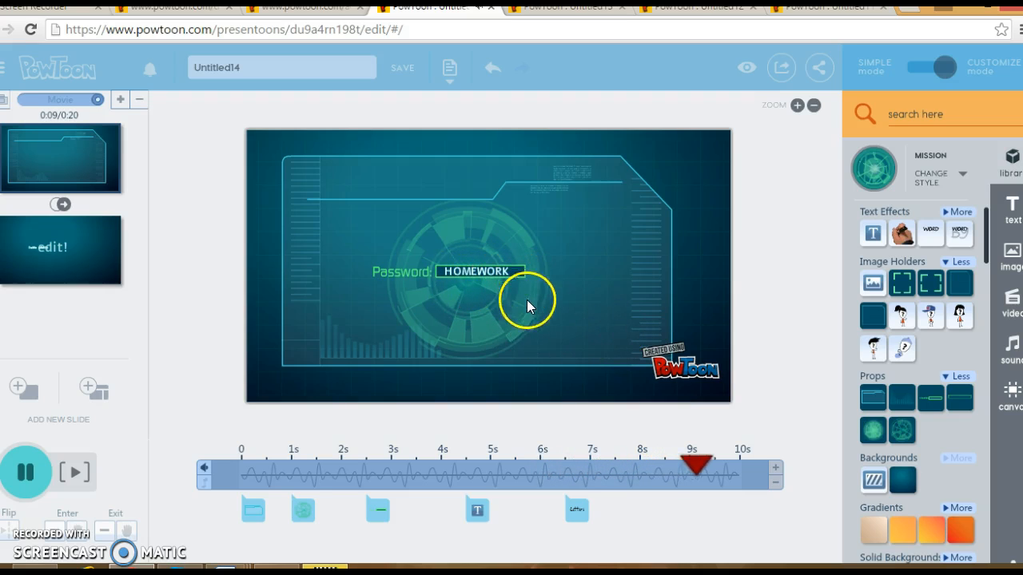
pyautogui.click(25, 475)
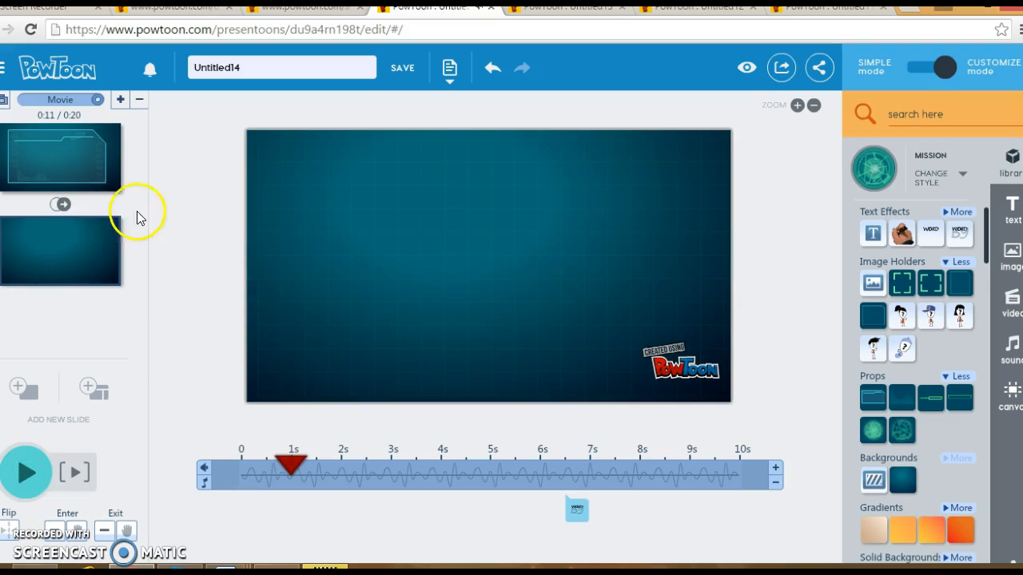
pyautogui.click(87, 171)
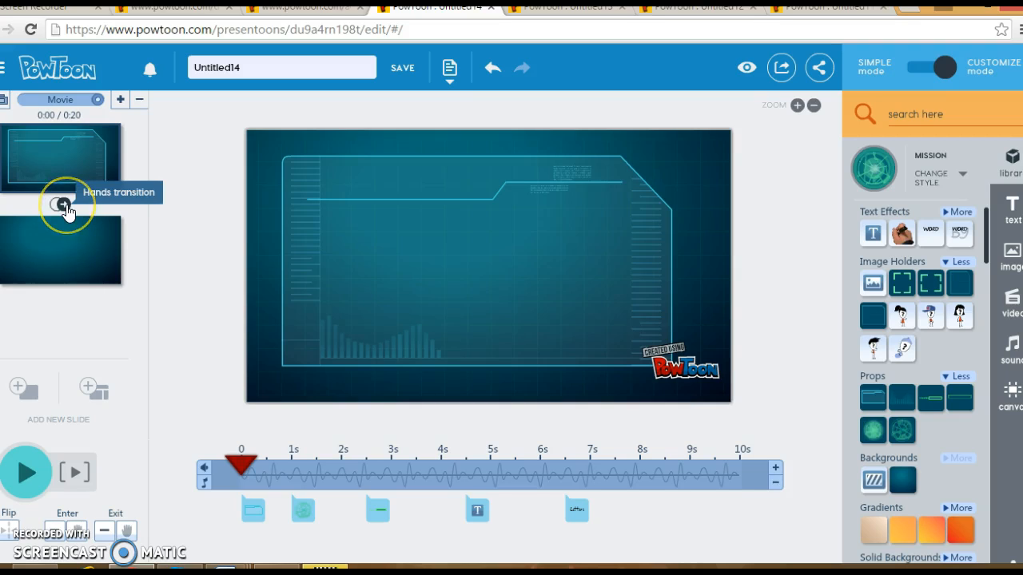
# Set the transition between the two slides to Fade and play it back from about 9 seconds.
pyautogui.click(63, 205)
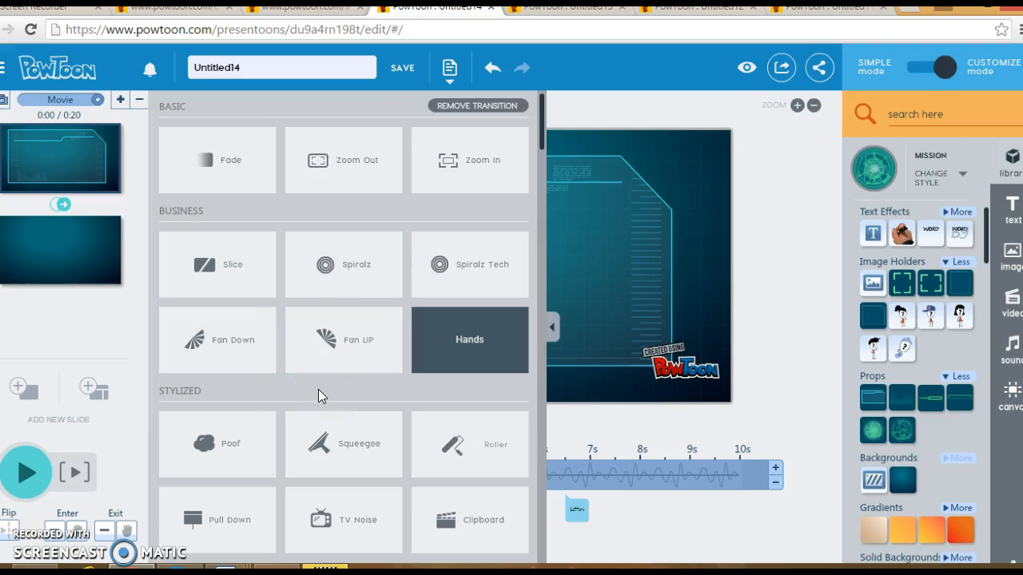
pyautogui.click(211, 166)
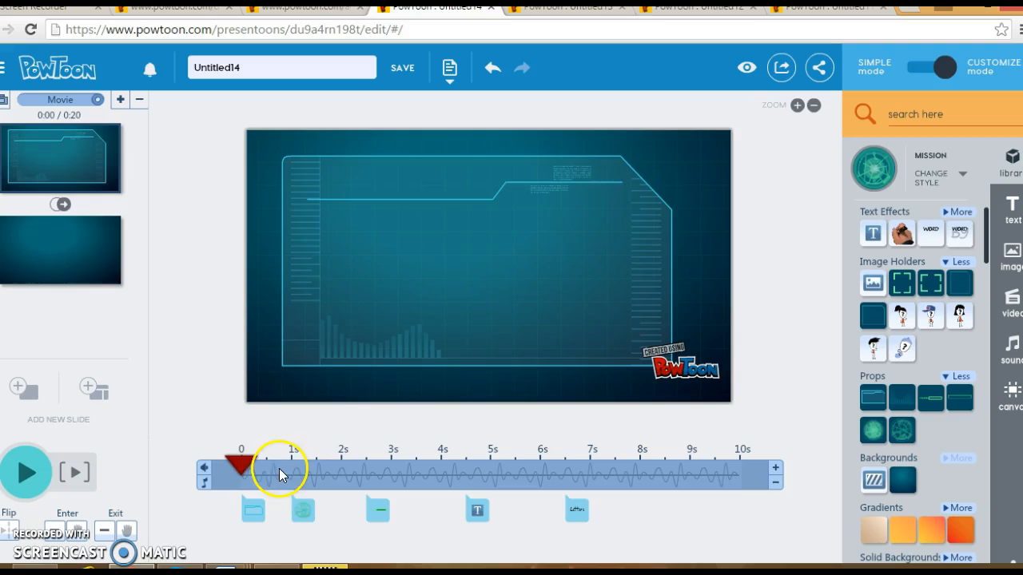
pyautogui.moveTo(309, 453); pyautogui.dragTo(691, 457)
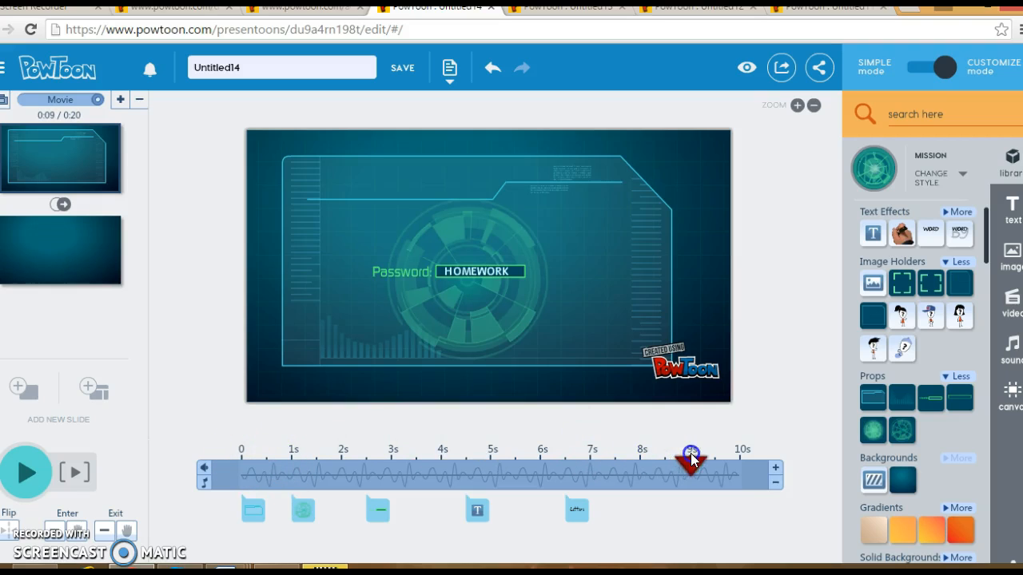
pyautogui.click(28, 471)
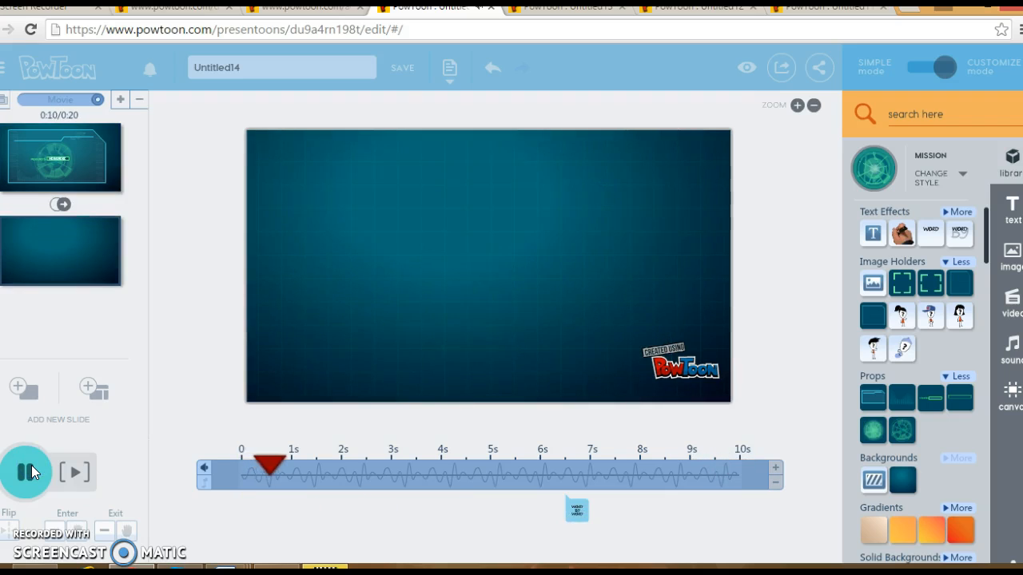
pyautogui.click(30, 470)
pyautogui.click(70, 267)
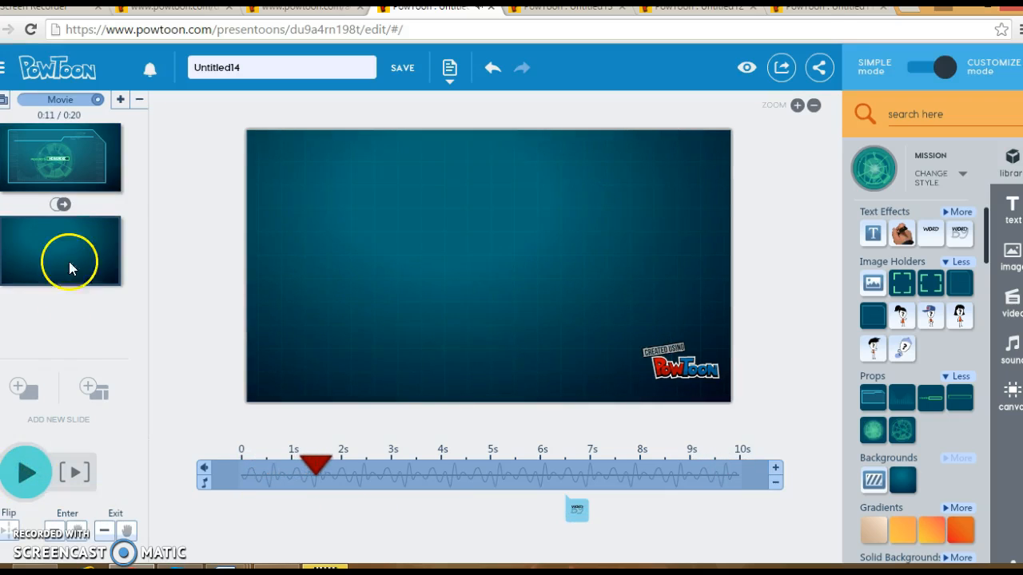
# Change the transition between the two slides to Squeegee and play it back from about 9 seconds.
pyautogui.click(60, 203)
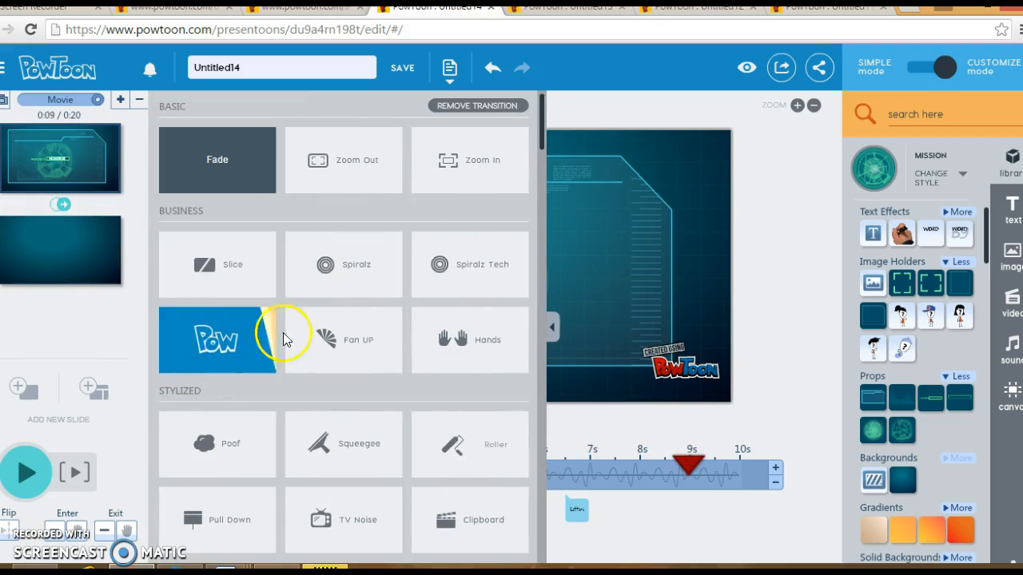
pyautogui.click(349, 445)
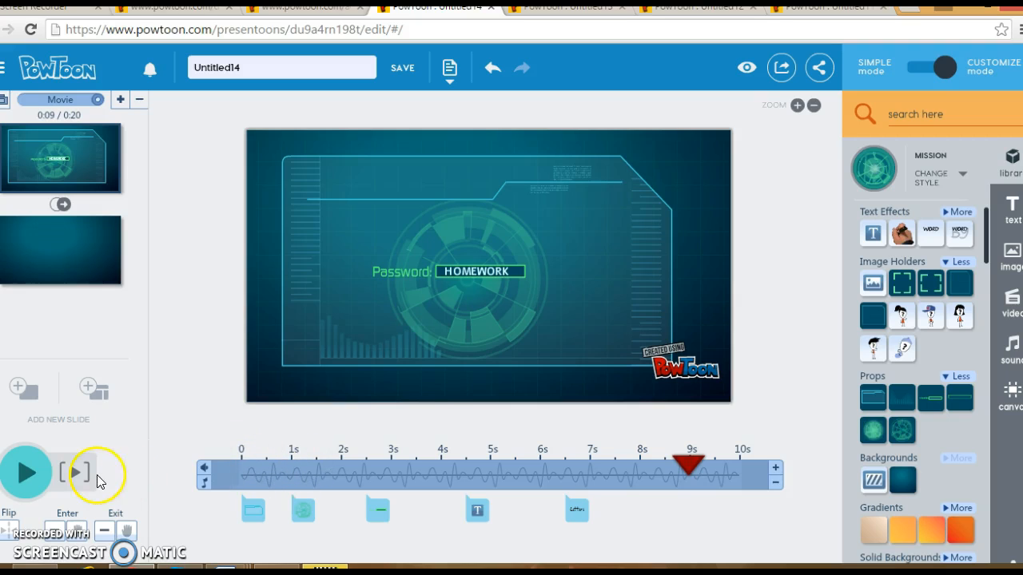
pyautogui.click(25, 475)
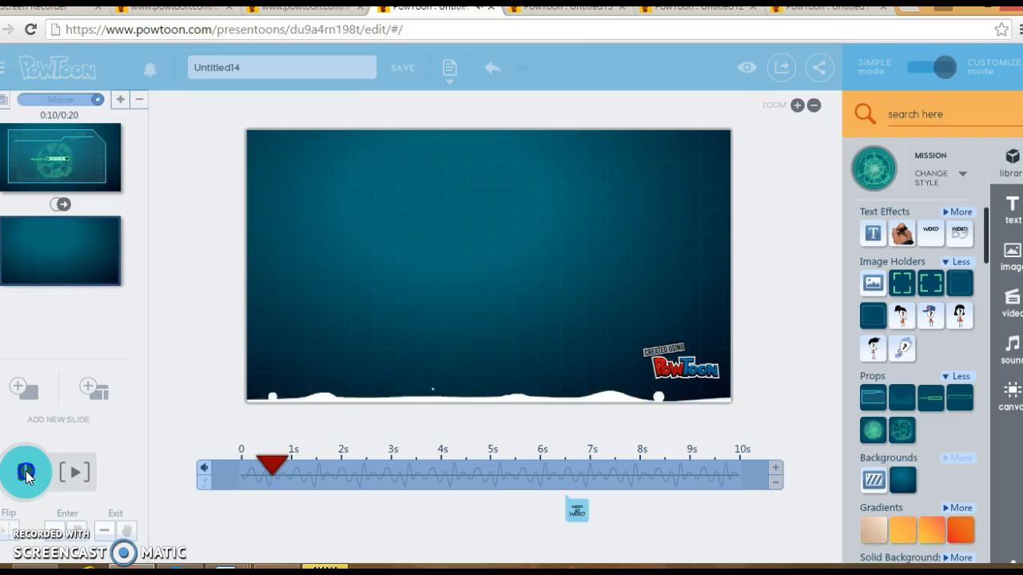
pyautogui.click(26, 478)
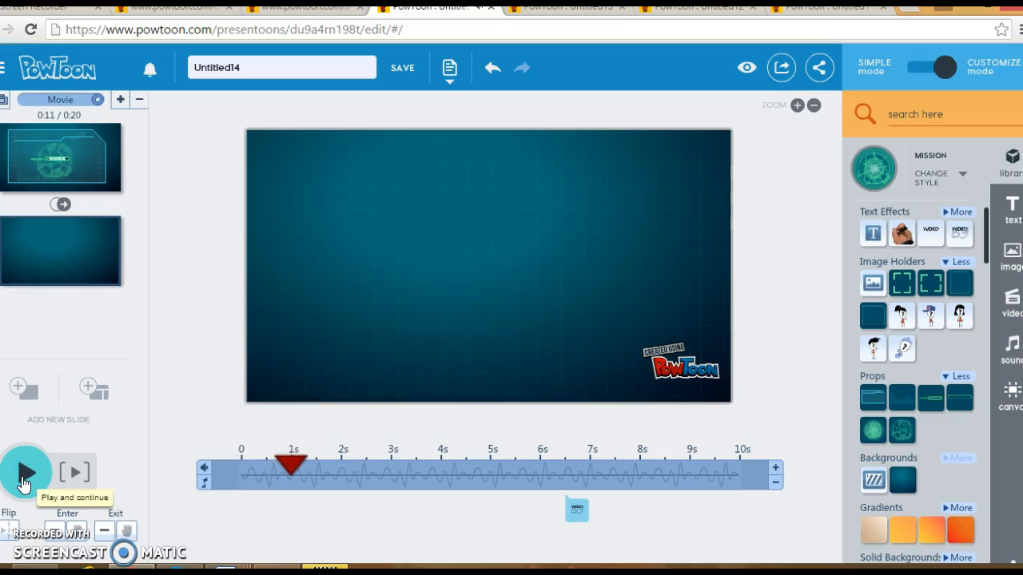
# Fill the second slide's text with work, be, go, play, like, break, eat, look, swim, see, win and apply the Words fading effect.
pyautogui.click(80, 232)
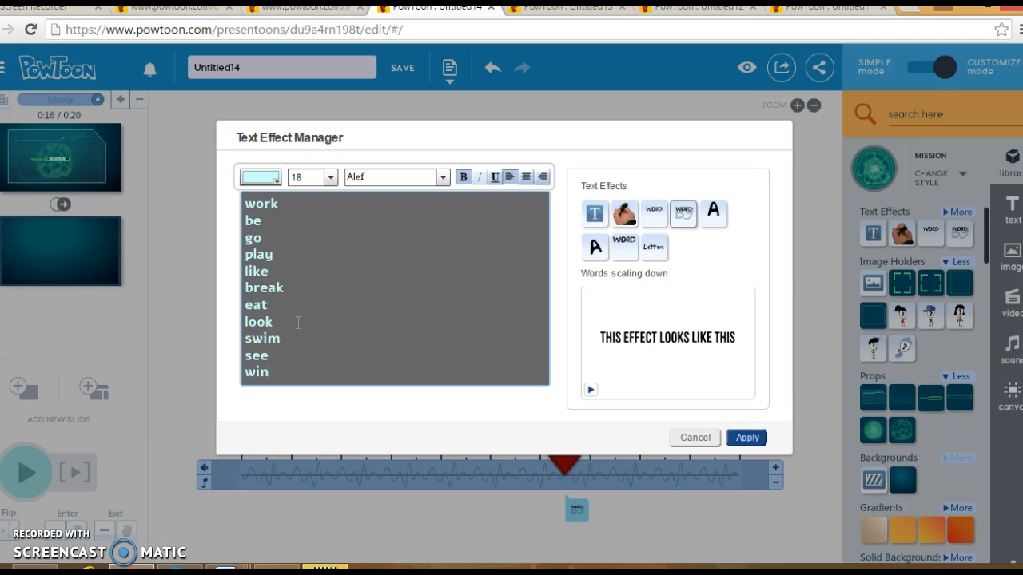
pyautogui.click(625, 249)
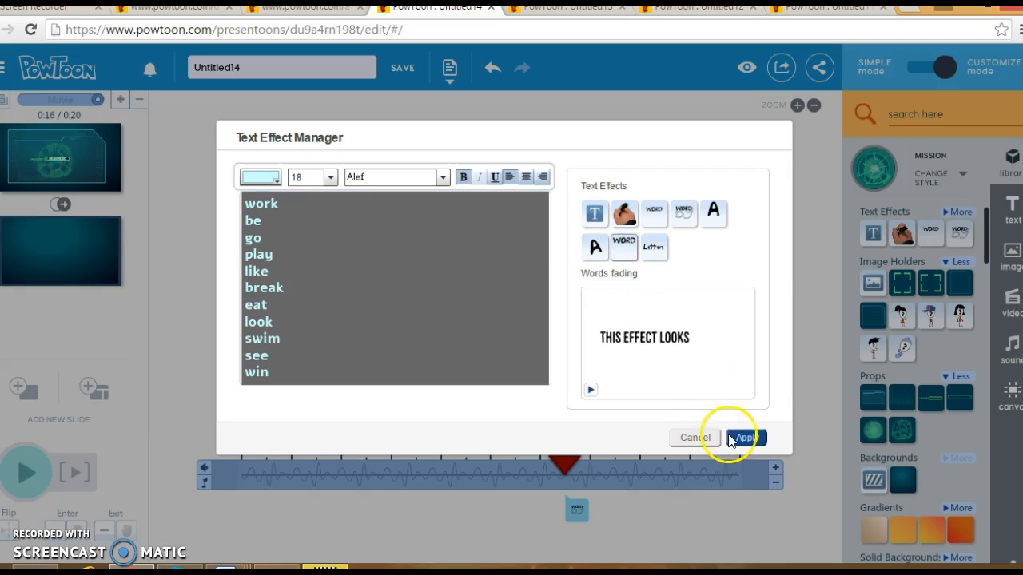
pyautogui.click(748, 438)
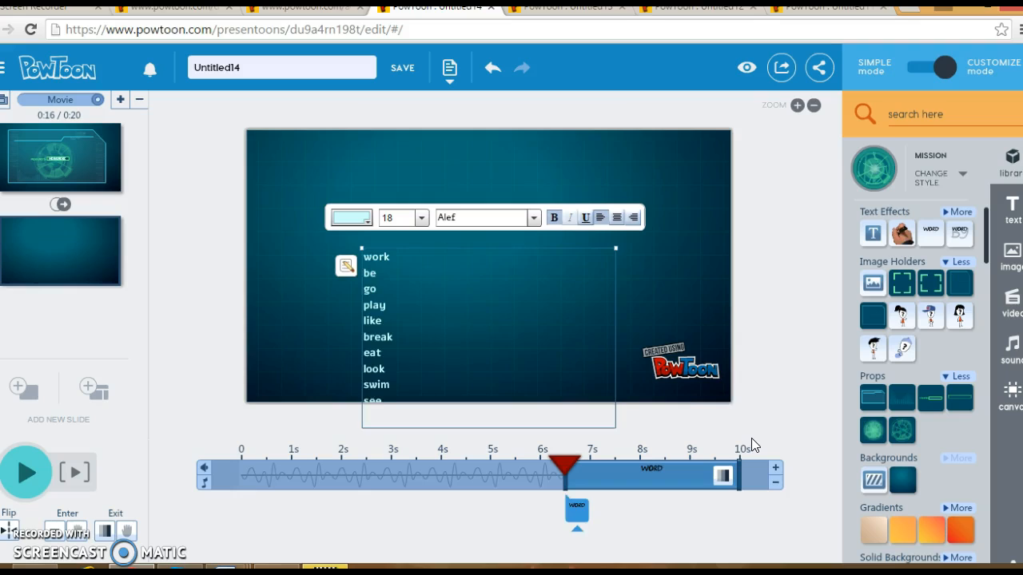
# Move the verb list up so it fits on the slide, and make it appear from about 2.5 seconds.
pyautogui.click(483, 323)
pyautogui.click(382, 284)
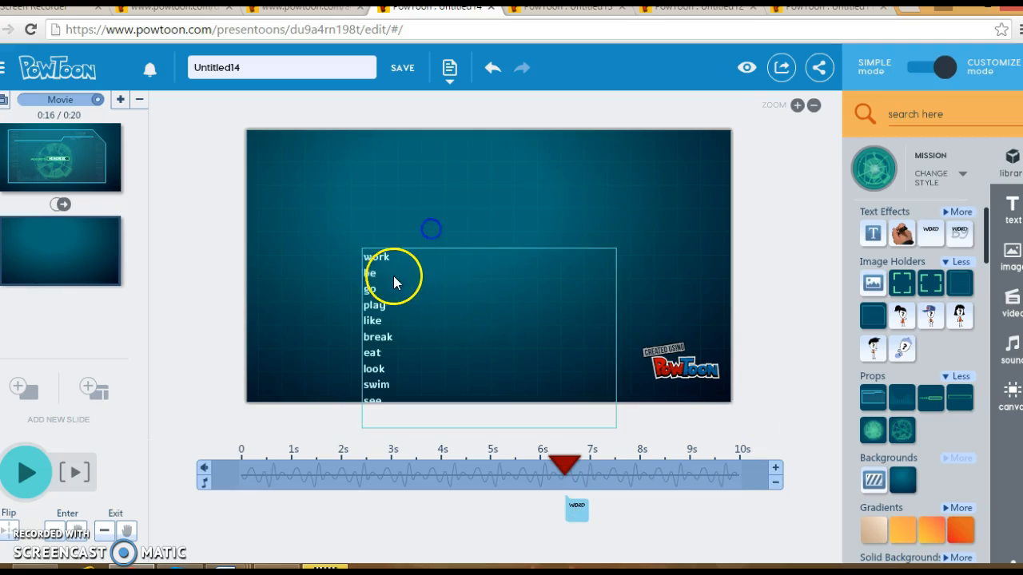
pyautogui.moveTo(382, 284)
pyautogui.mouseDown()
pyautogui.moveTo(383, 193)
pyautogui.moveTo(383, 204)
pyautogui.mouseUp()
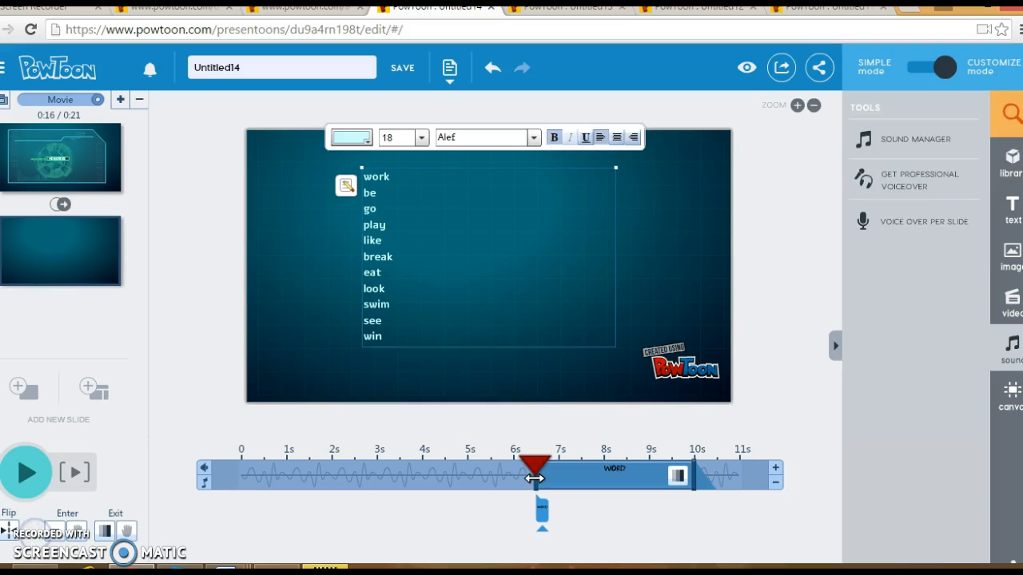
pyautogui.moveTo(534, 478); pyautogui.dragTo(356, 481)
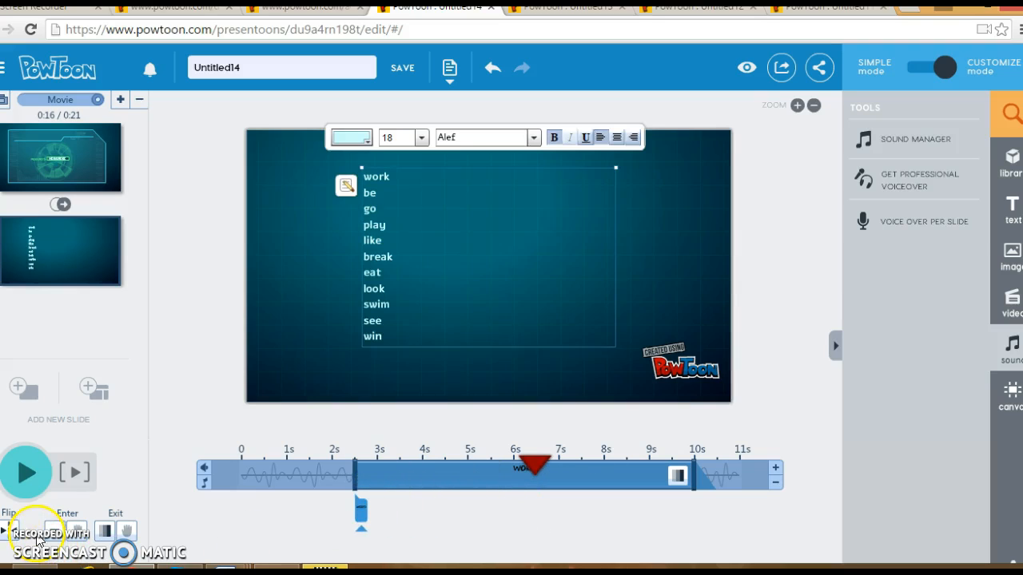
# Replace the second slide's voice-over with a new recording of about 6 seconds and save it.
pyautogui.click(913, 227)
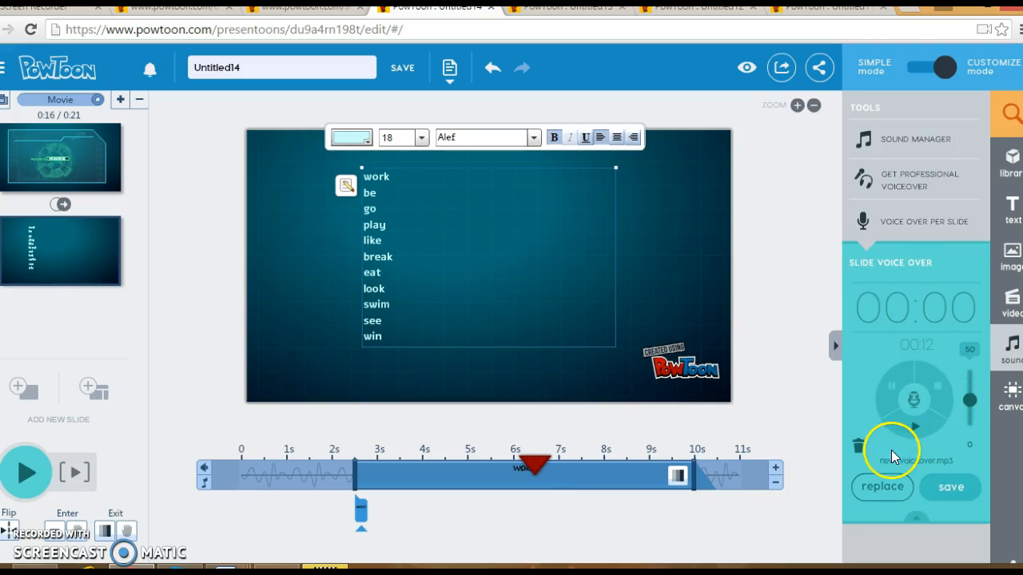
pyautogui.click(949, 487)
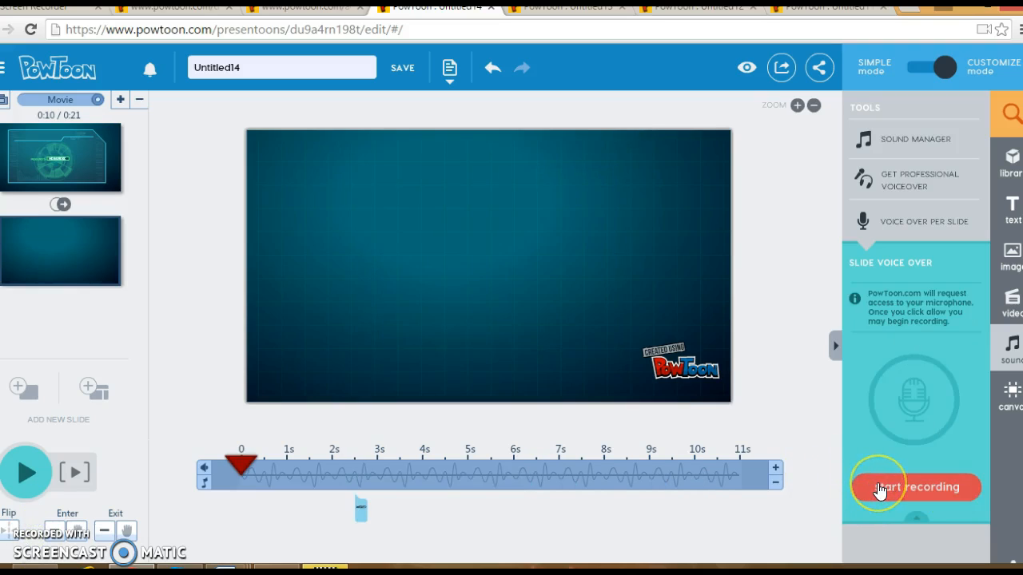
pyautogui.click(892, 490)
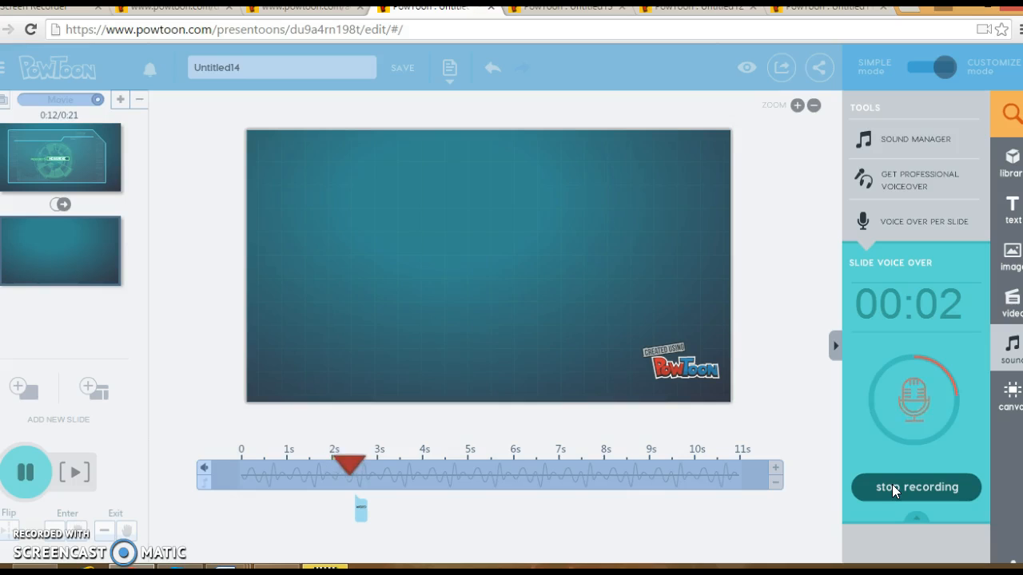
pyautogui.click(909, 487)
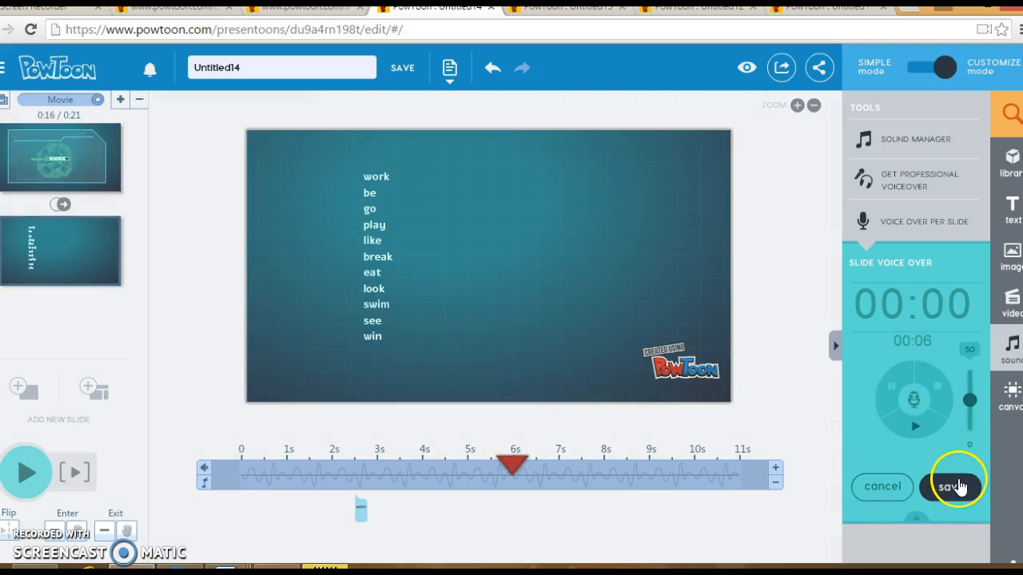
pyautogui.click(958, 486)
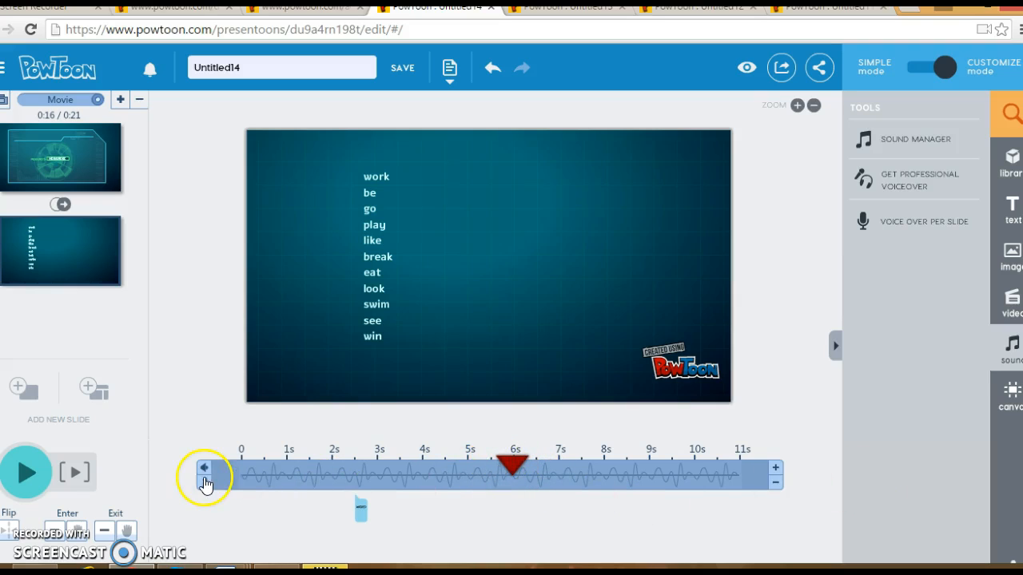
# Move the second slide's playhead back to 0 seconds and go to the first slide.
pyautogui.moveTo(508, 466); pyautogui.dragTo(240, 462)
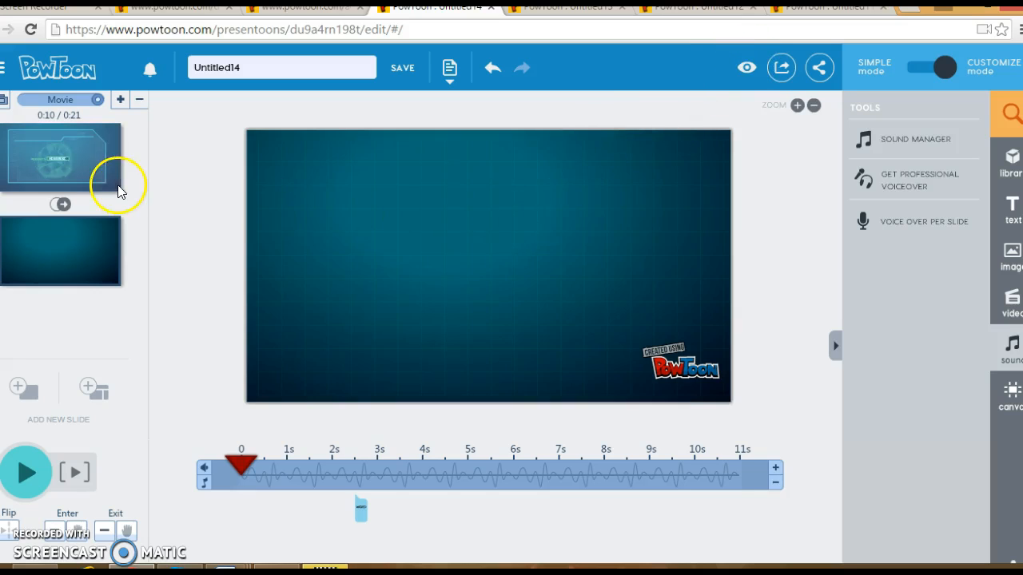
pyautogui.click(89, 169)
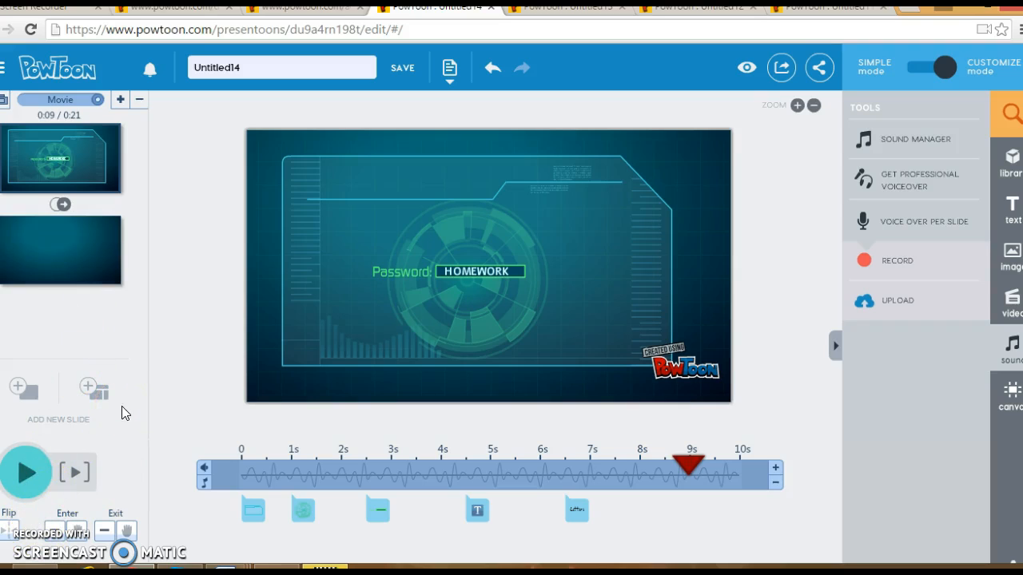
# Switch to the PowToon templates page and browse the available template styles.
pyautogui.click(150, 8)
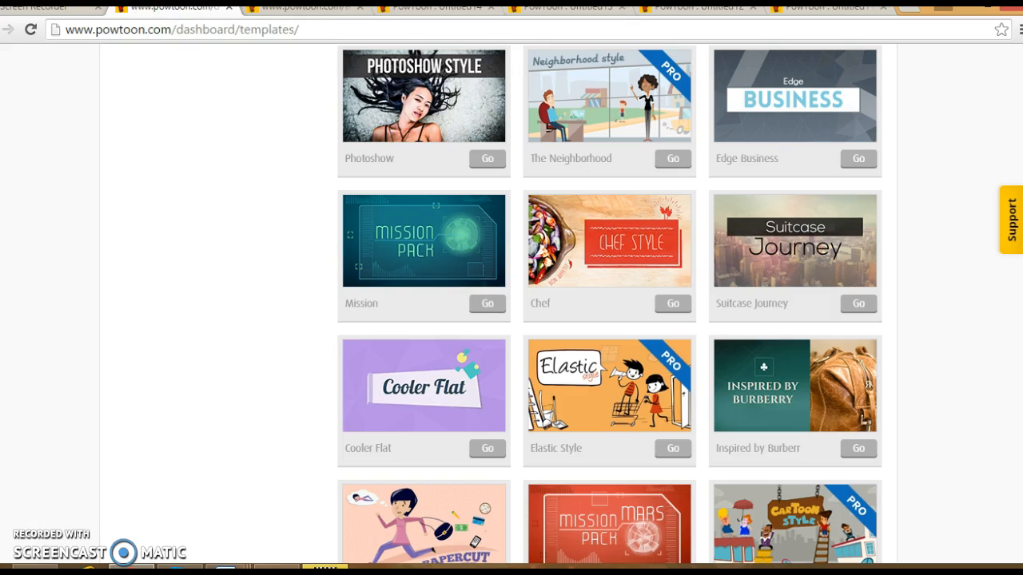
pyautogui.scroll(5, 500, 304)
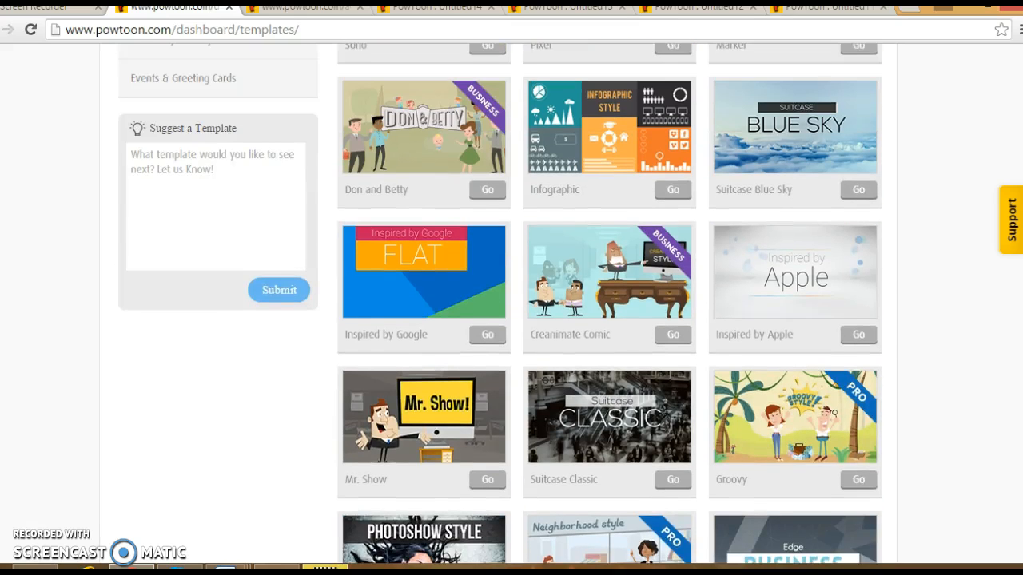